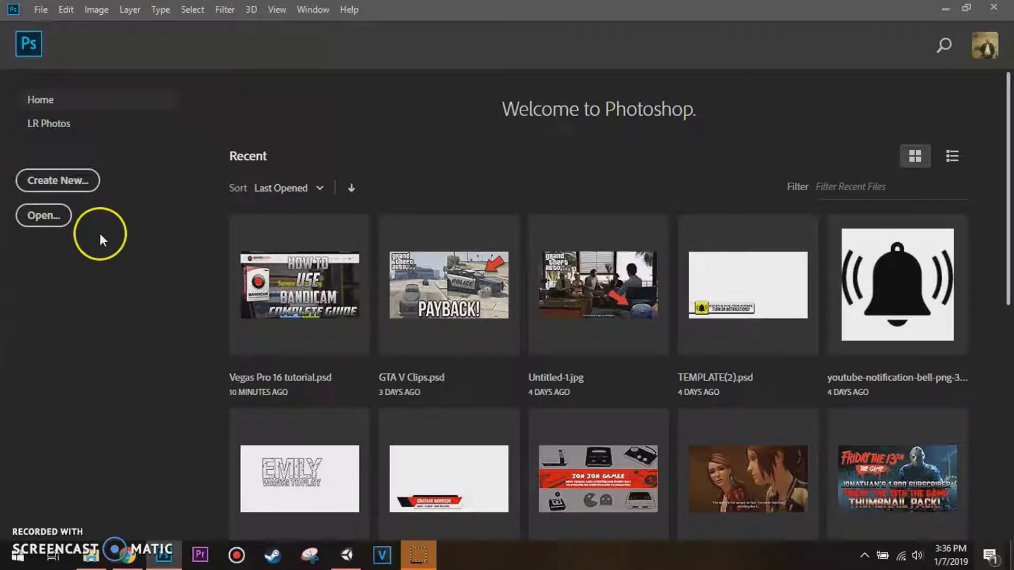
Create a 1920 x 1080 px document named Lower Third Template at 300 pixels/inch, in RGB Color with transparent background contents.
{"action": "left_click", "coordinate": [66, 181]}
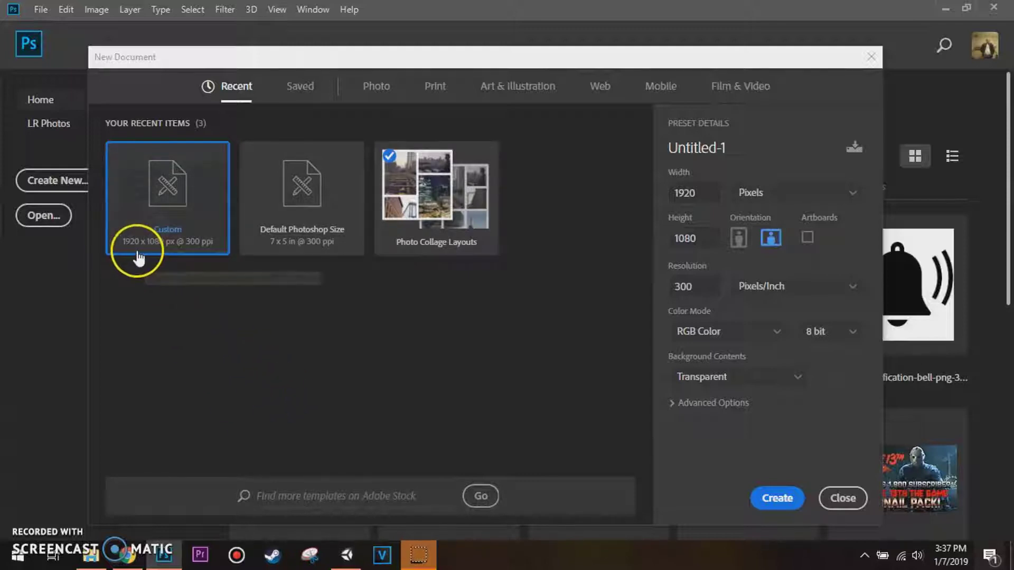
{"action": "left_click", "coordinate": [689, 286]}
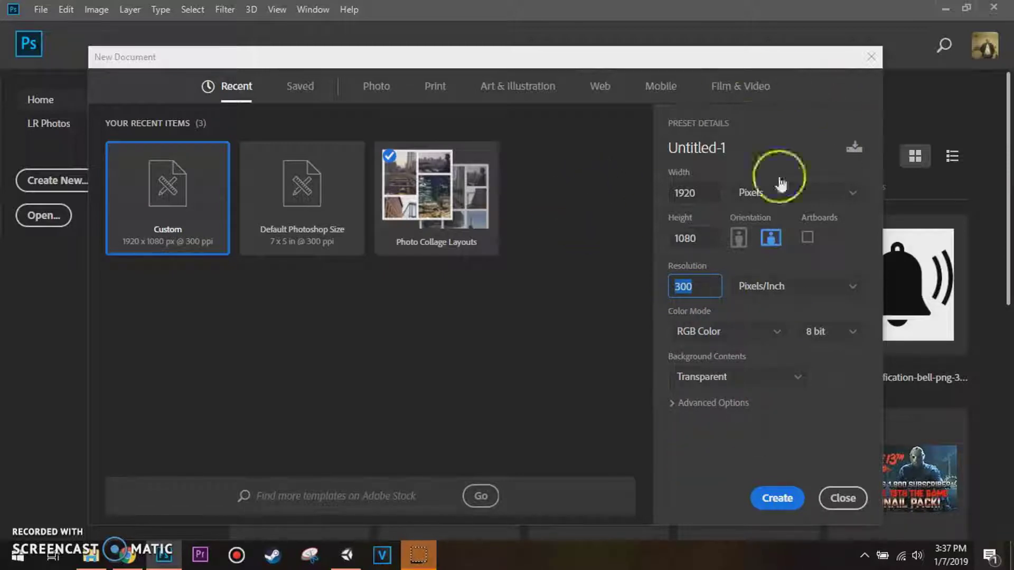
{"action": "left_click_drag", "start_coordinate": [729, 149], "coordinate": [624, 151]}
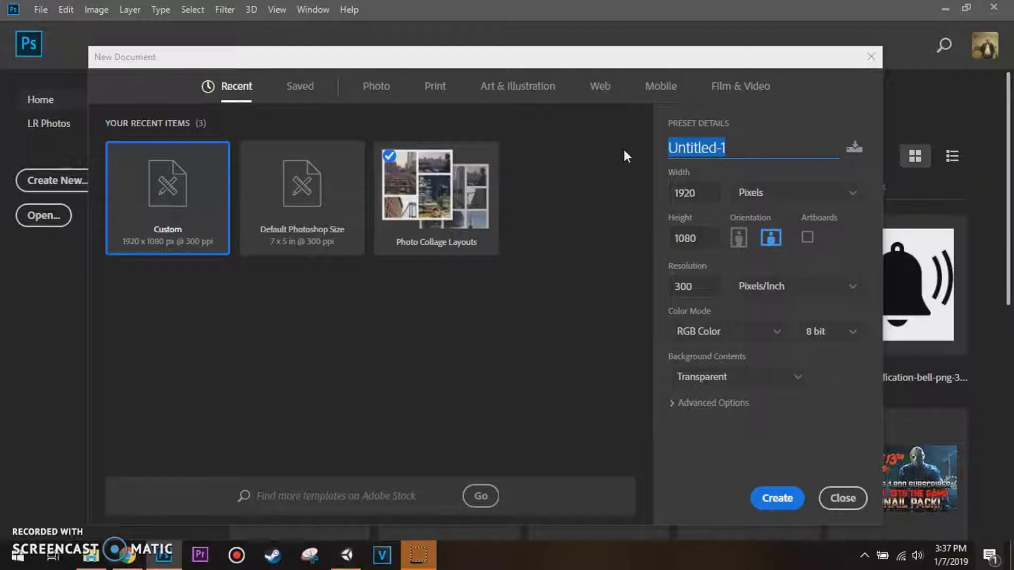
{"action": "type", "text": "Lower"}
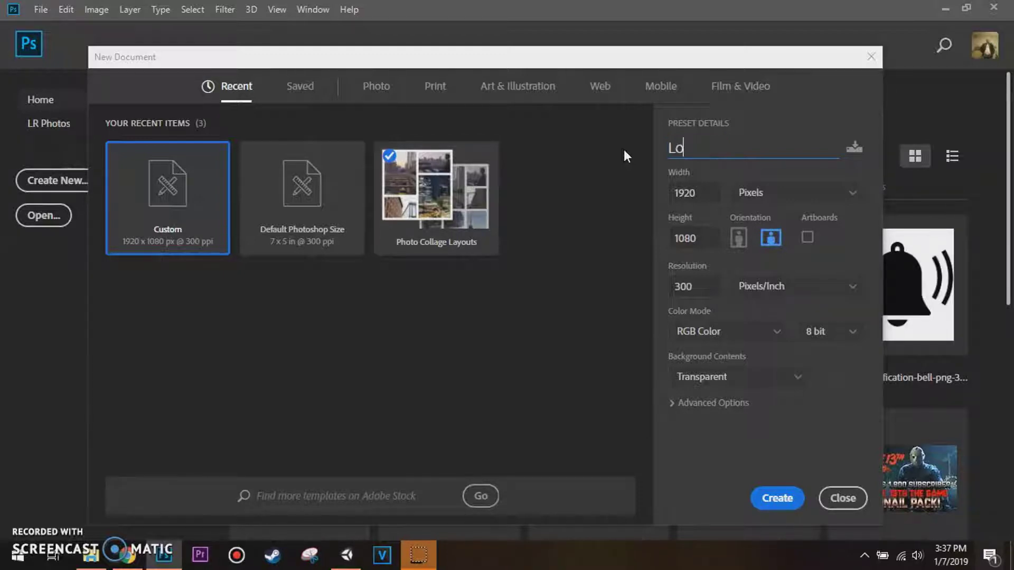
{"action": "key", "text": "BackSpace"}
{"action": "type", "text": "r Third Templatw"}
{"action": "key", "text": "BackSpace"}
{"action": "key", "text": "BackSpace"}
{"action": "type", "text": "te"}
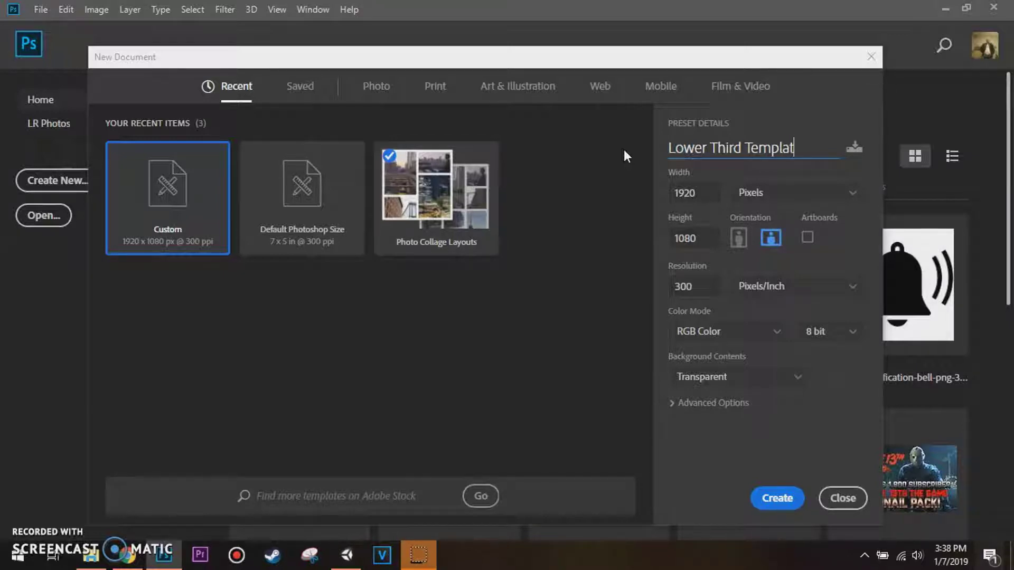
{"action": "left_click", "coordinate": [826, 499]}
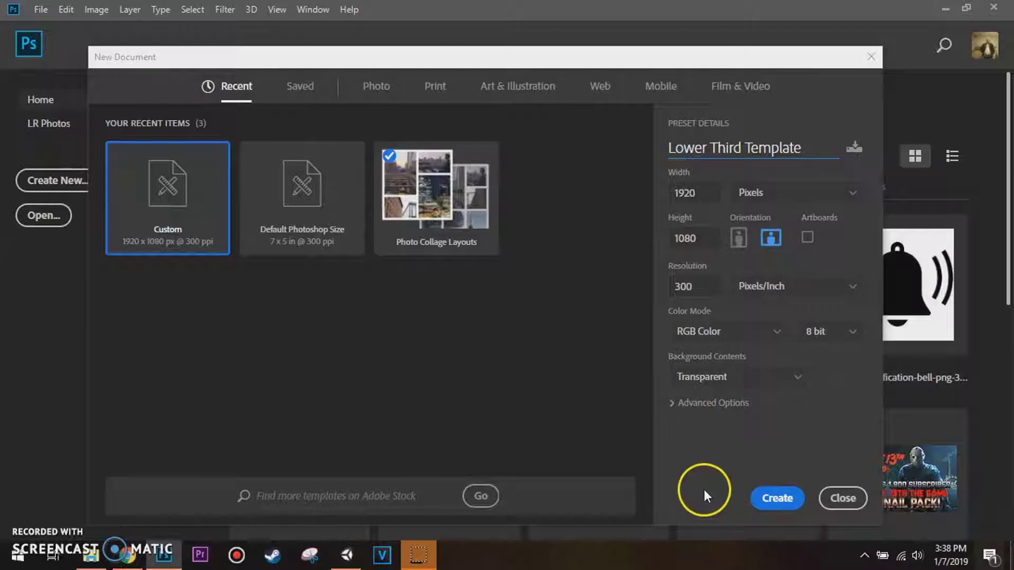
{"action": "left_click", "coordinate": [778, 499]}
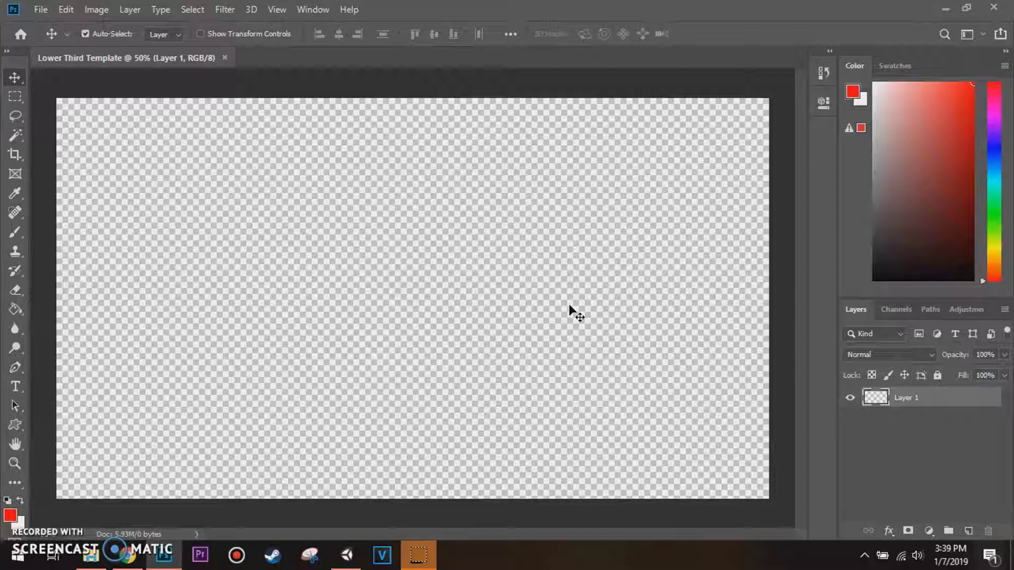
{"action": "left_click", "coordinate": [635, 261]}
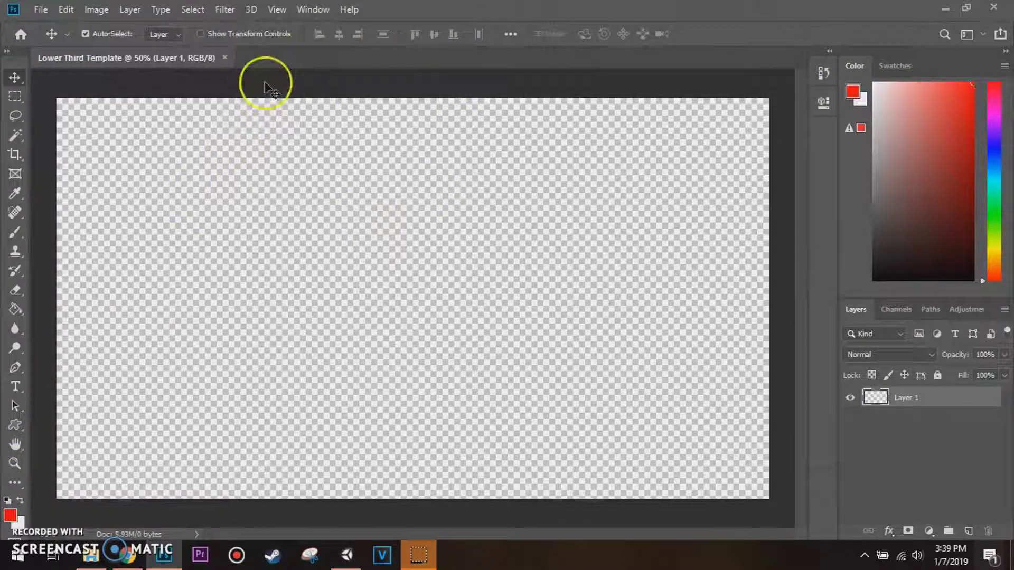
{"action": "left_click", "coordinate": [275, 12]}
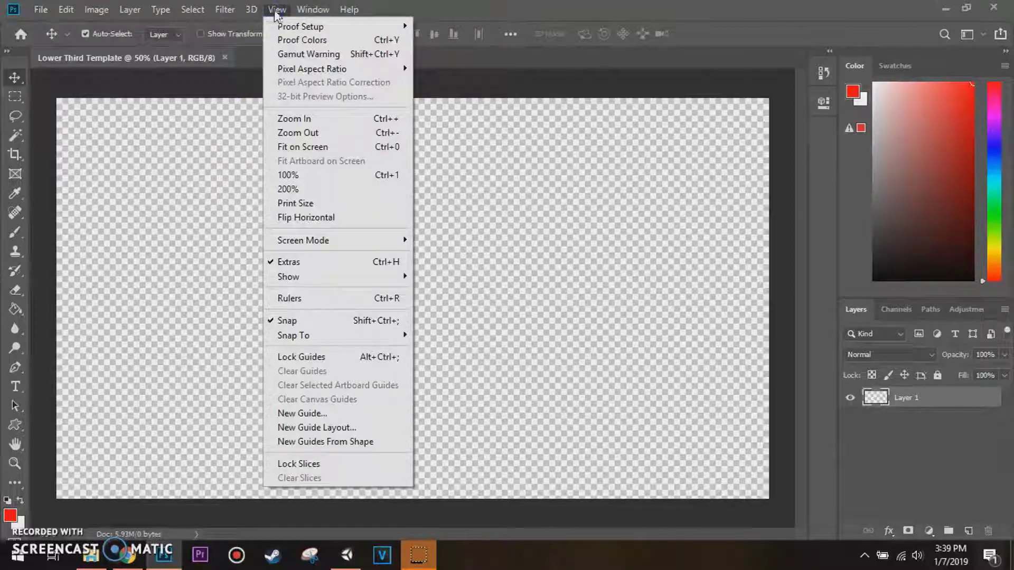
{"action": "mouse_move", "coordinate": [304, 10]}
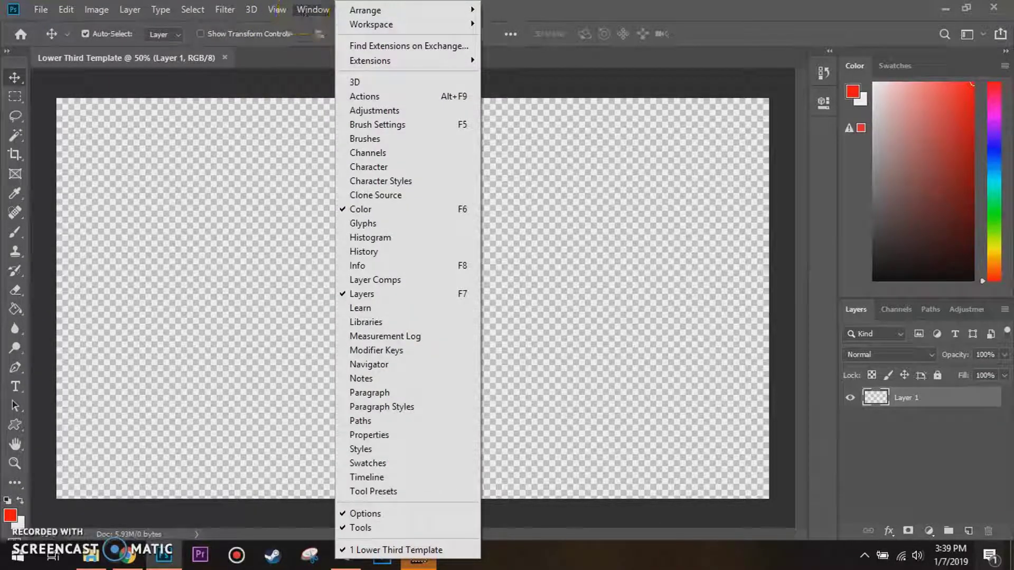
{"action": "mouse_move", "coordinate": [383, 27]}
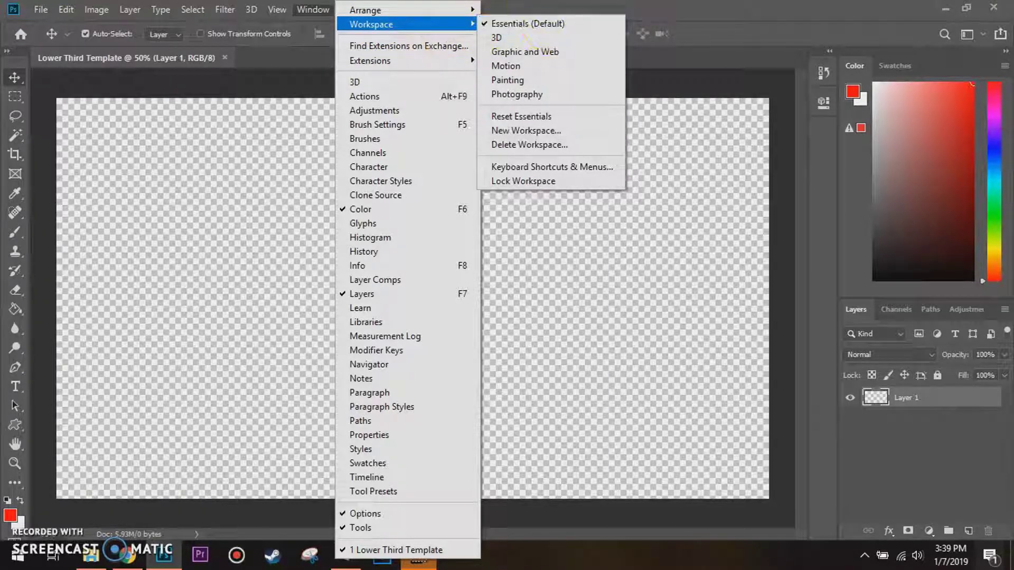
{"action": "left_click", "coordinate": [91, 430]}
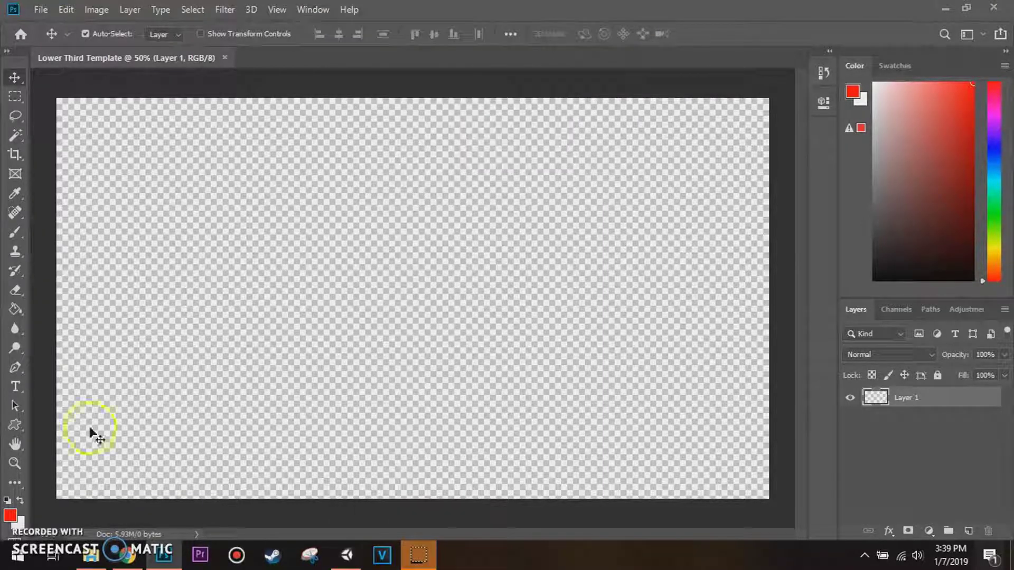
Activate the Custom Shape Tool and load the Shapes set into its shape library.
{"action": "left_click", "coordinate": [17, 425]}
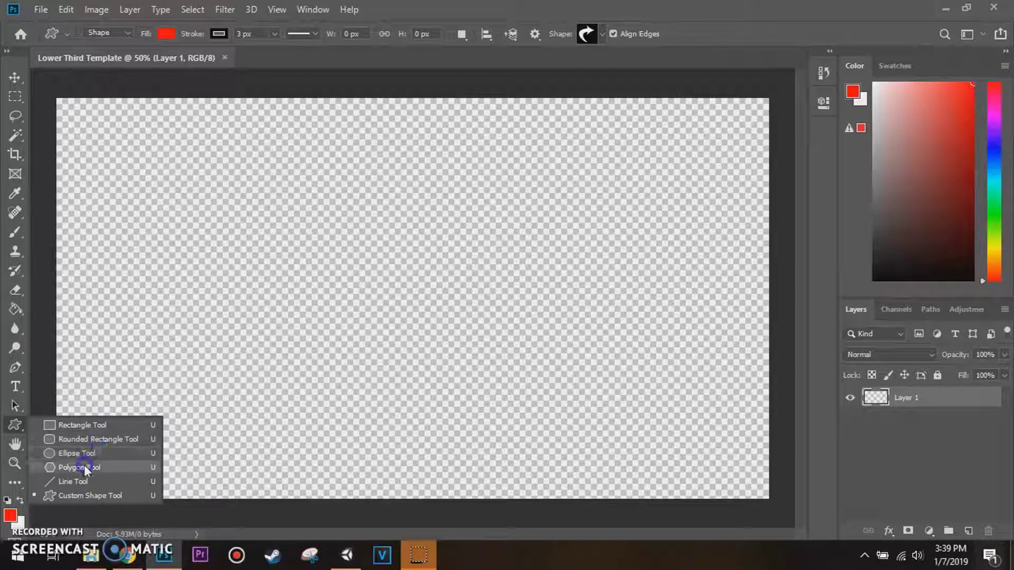
{"action": "left_click", "coordinate": [84, 496]}
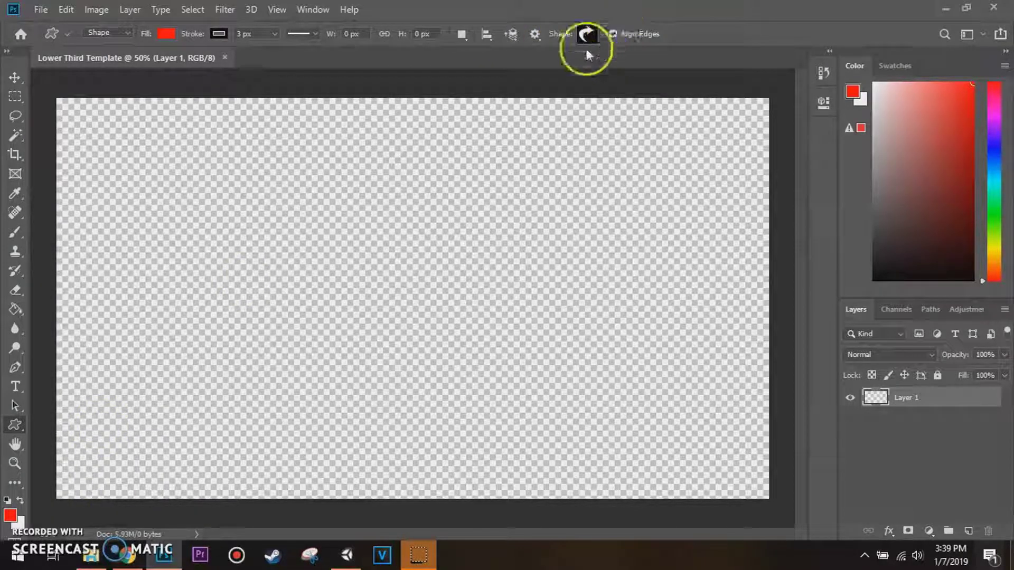
{"action": "left_click", "coordinate": [596, 33]}
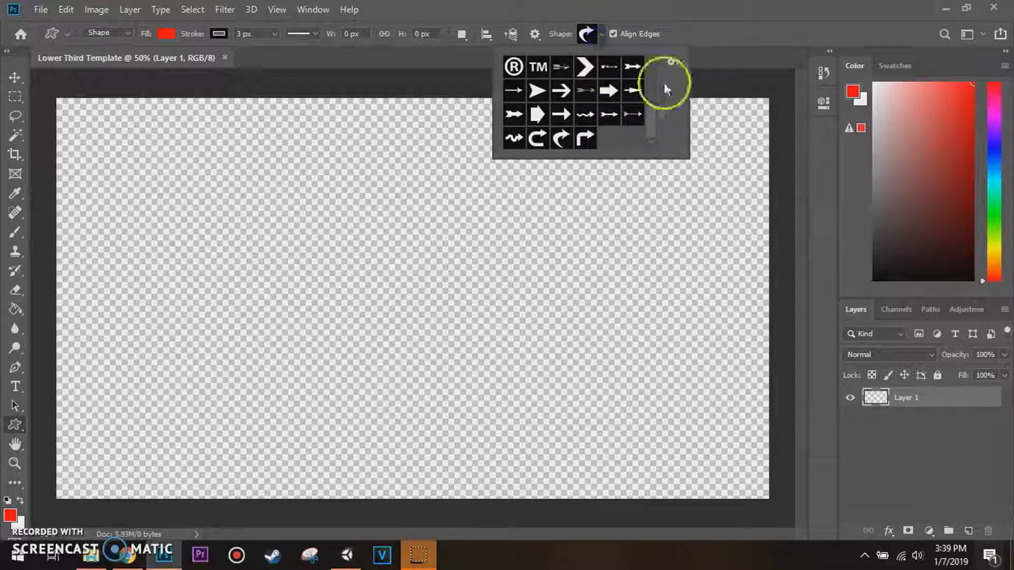
{"action": "left_click", "coordinate": [671, 61]}
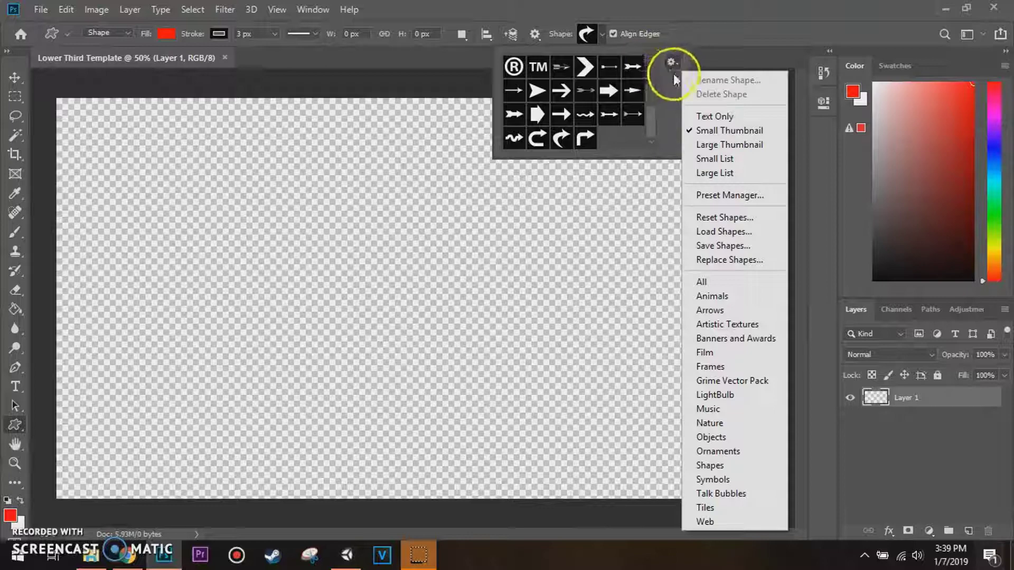
{"action": "left_click", "coordinate": [709, 465]}
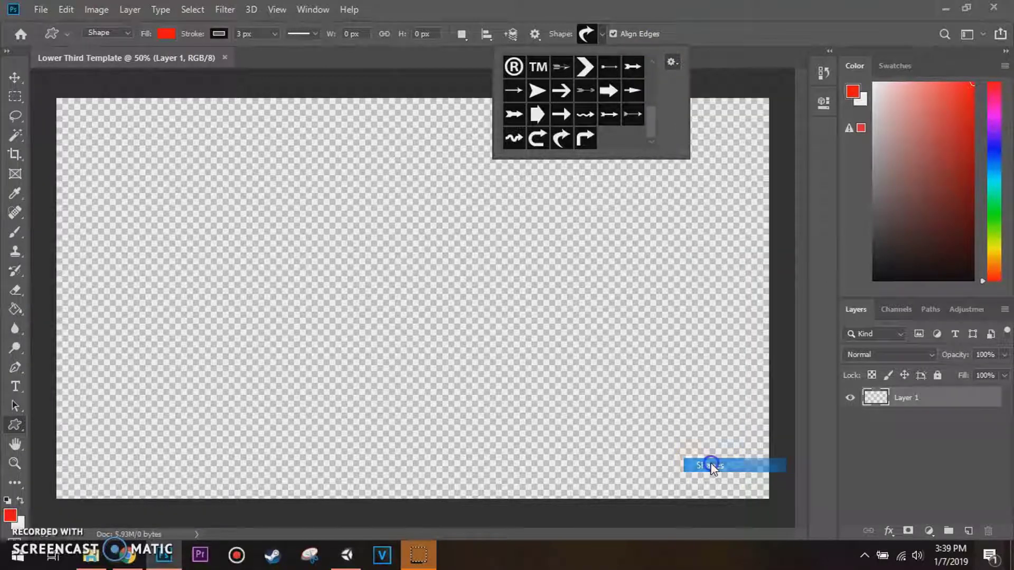
{"action": "left_click", "coordinate": [438, 217]}
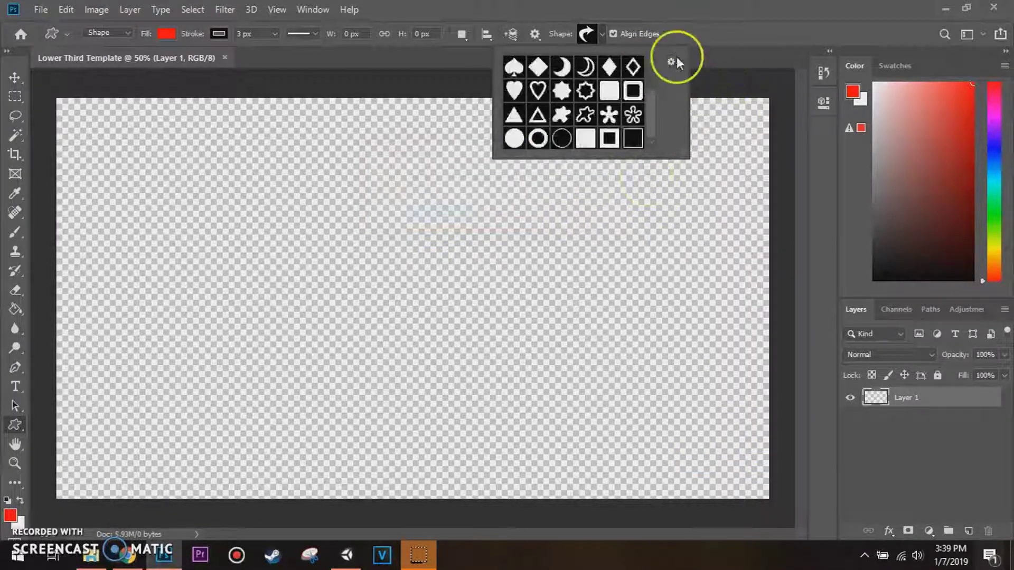
Draw a filled rounded square custom shape of about 180 x 180 px near the canvas's lower-left corner.
{"action": "mouse_move", "coordinate": [653, 112]}
{"action": "left_mouse_down"}
{"action": "mouse_move", "coordinate": [647, 60]}
{"action": "mouse_move", "coordinate": [644, 128]}
{"action": "left_mouse_up"}
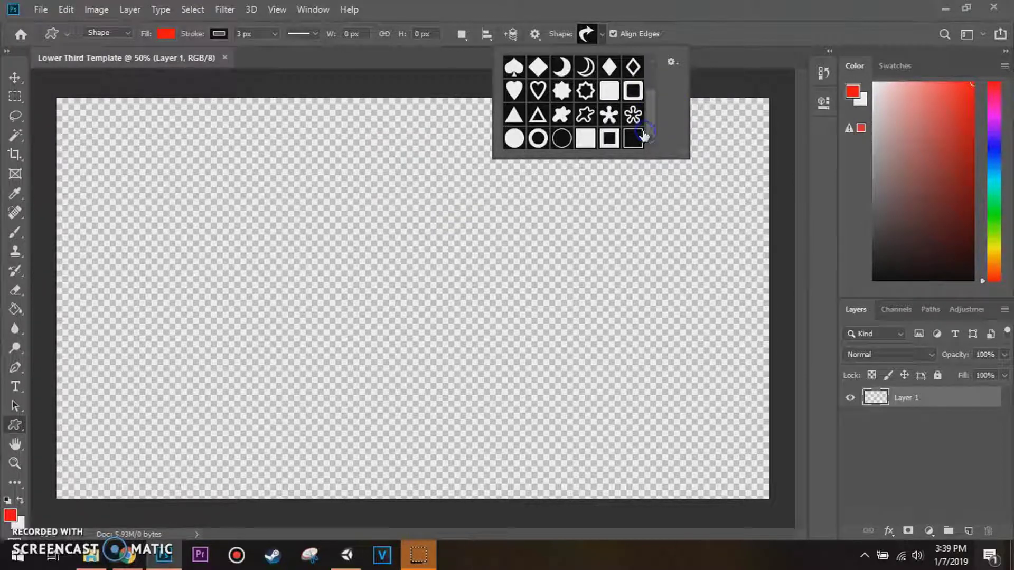
{"action": "left_click", "coordinate": [631, 136]}
{"action": "left_click", "coordinate": [635, 110]}
{"action": "left_click", "coordinate": [642, 141]}
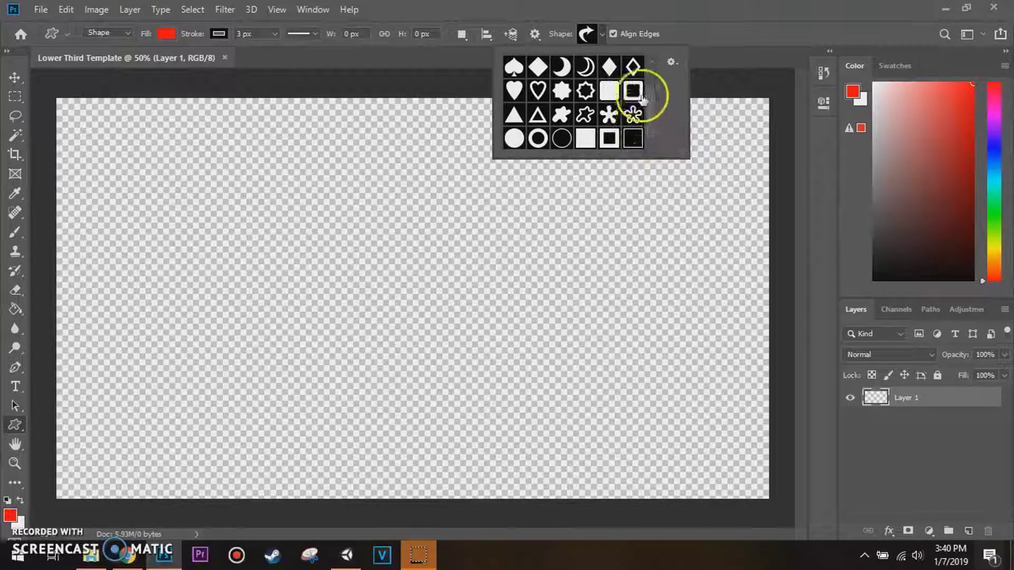
{"action": "mouse_move", "coordinate": [654, 122]}
{"action": "left_mouse_down"}
{"action": "mouse_move", "coordinate": [655, 78]}
{"action": "mouse_move", "coordinate": [655, 135]}
{"action": "left_mouse_up"}
{"action": "left_click", "coordinate": [610, 90]}
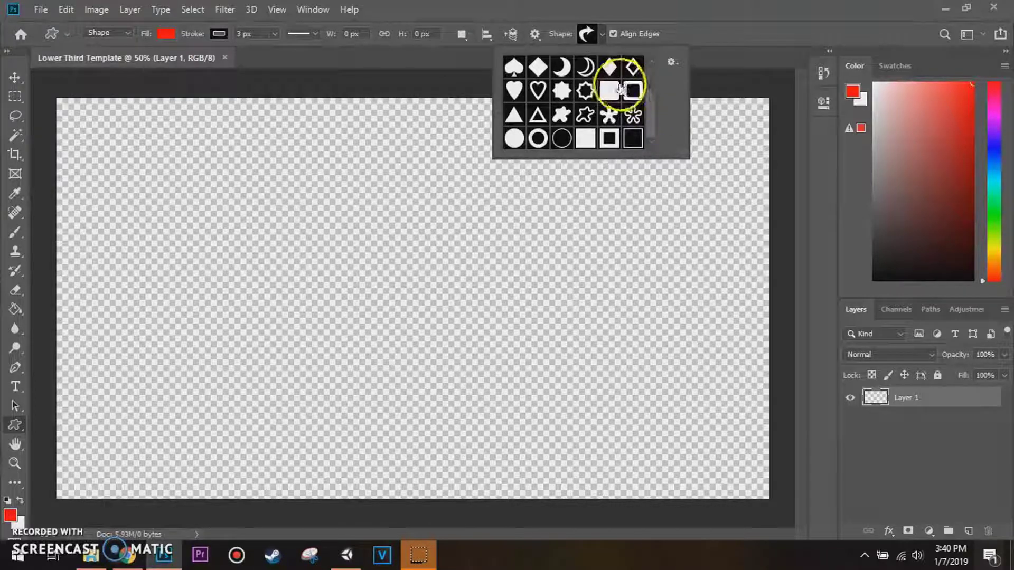
{"action": "left_click", "coordinate": [605, 31]}
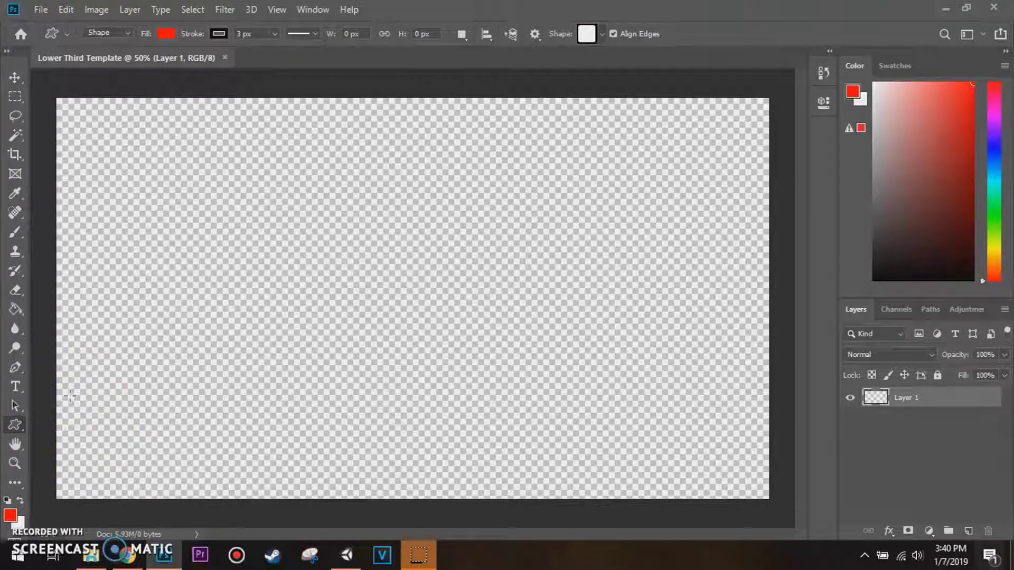
{"action": "left_click_drag", "start_coordinate": [69, 407], "coordinate": [154, 473]}
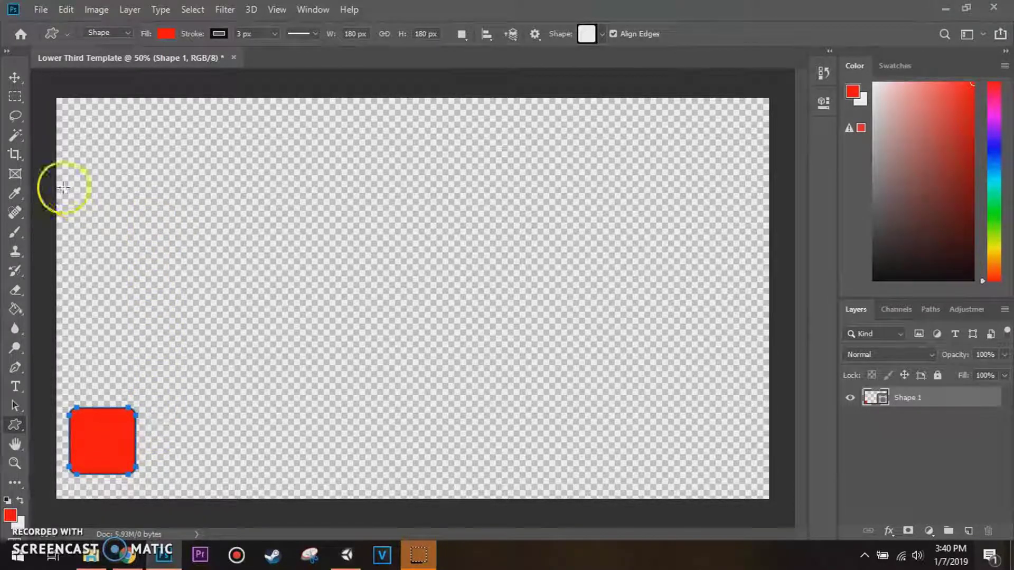
{"action": "left_click", "coordinate": [166, 33]}
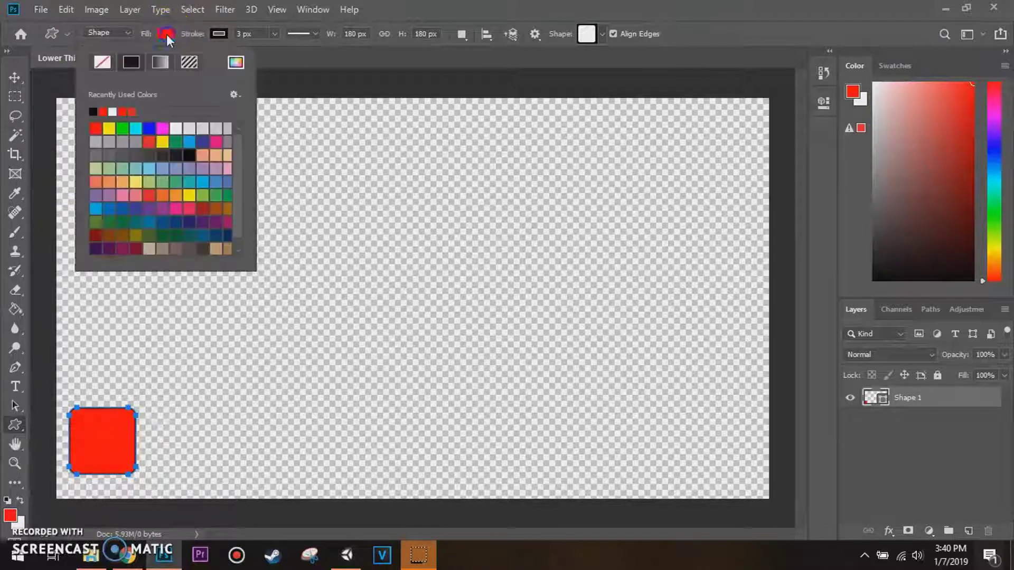
{"action": "left_click", "coordinate": [236, 63]}
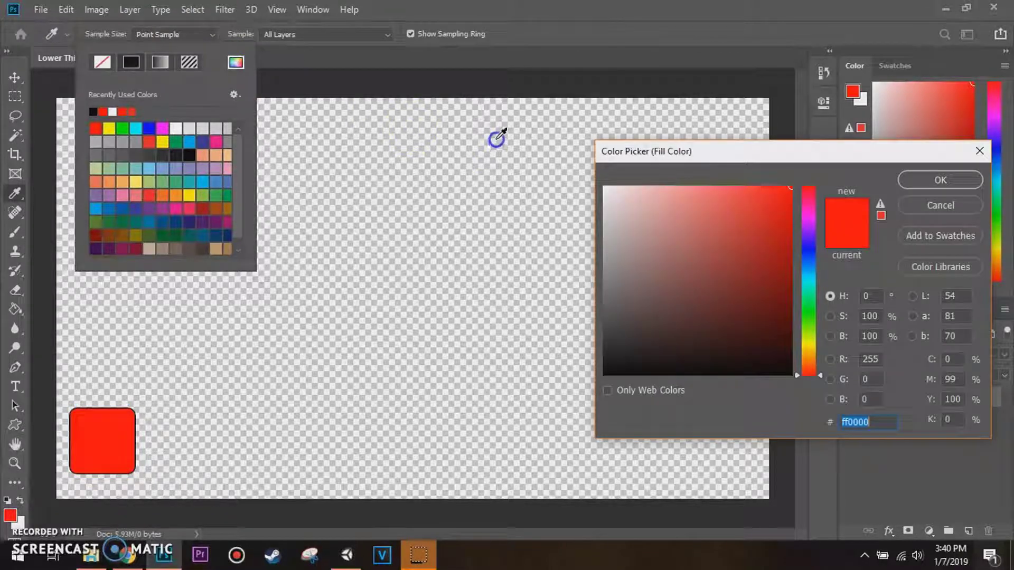
{"action": "left_click_drag", "start_coordinate": [728, 157], "coordinate": [676, 94]}
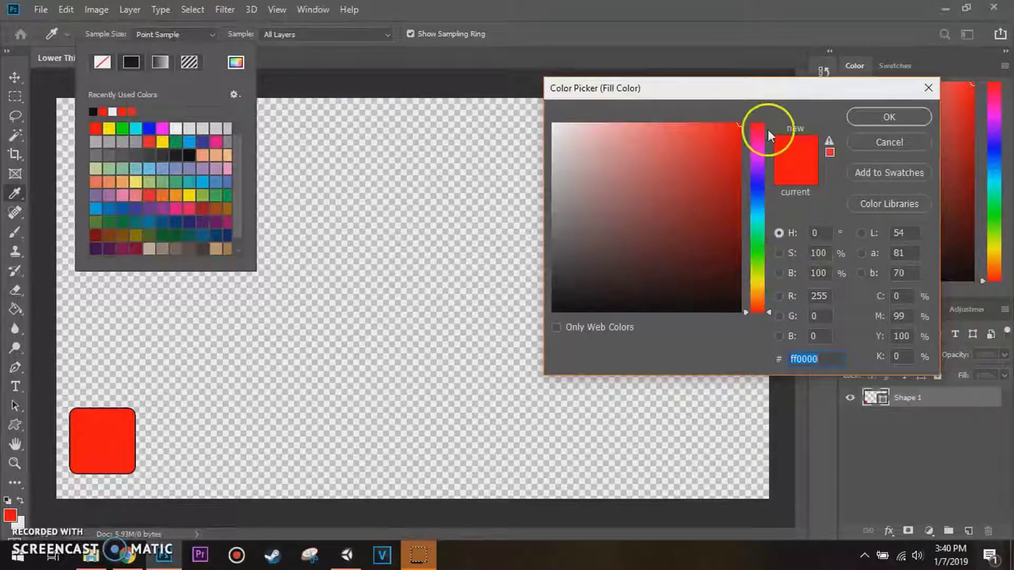
{"action": "left_click", "coordinate": [889, 142]}
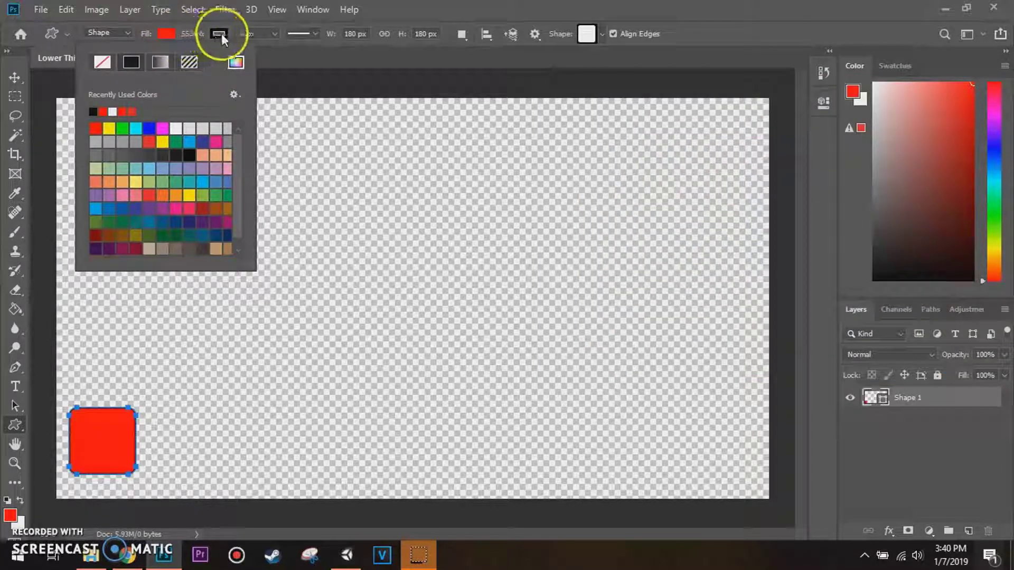
{"action": "left_click", "coordinate": [178, 38]}
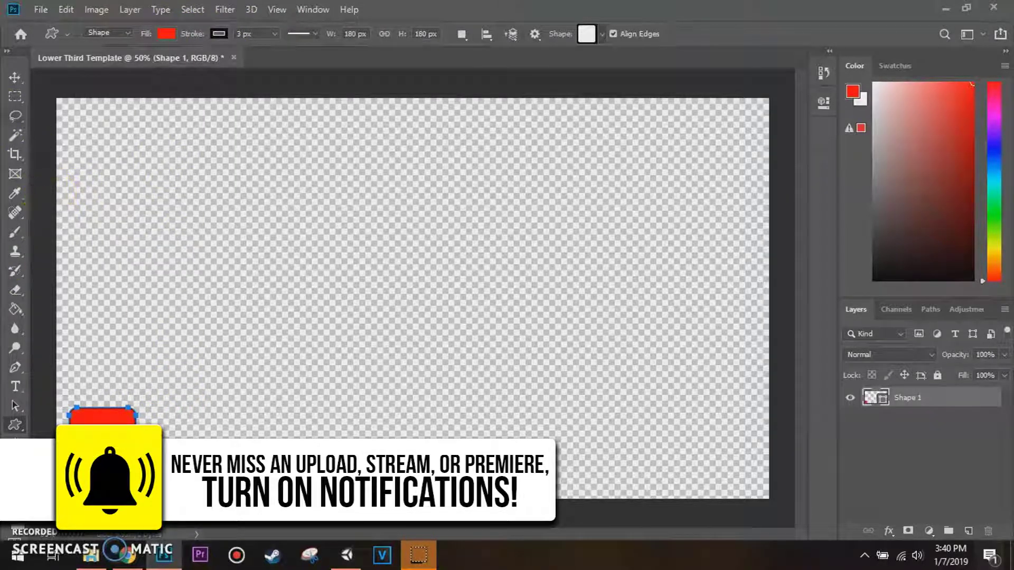
Move the red rounded square slightly down, closer to the canvas's bottom edge.
{"action": "left_click", "coordinate": [15, 77]}
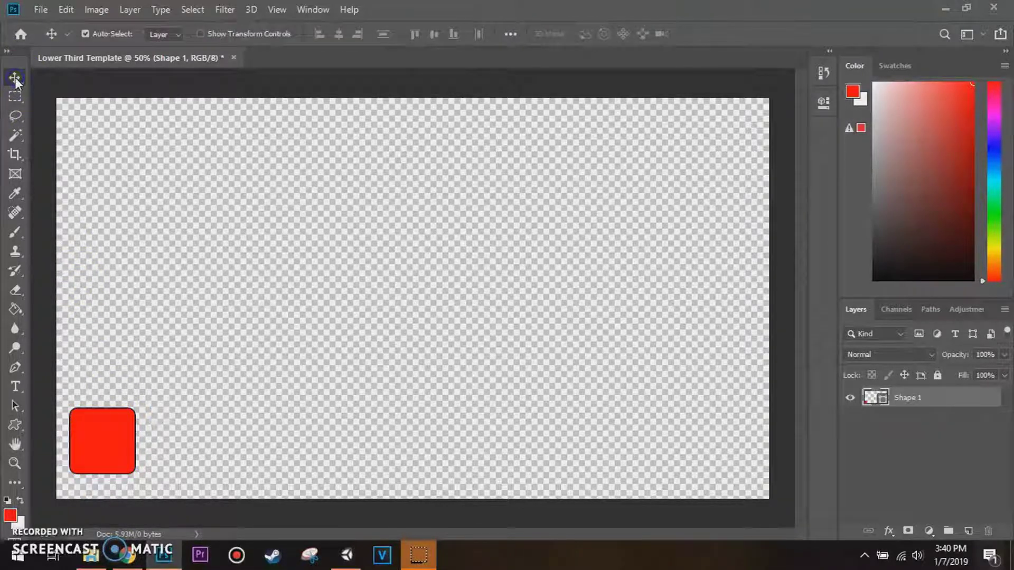
{"action": "left_click_drag", "start_coordinate": [120, 423], "coordinate": [108, 467]}
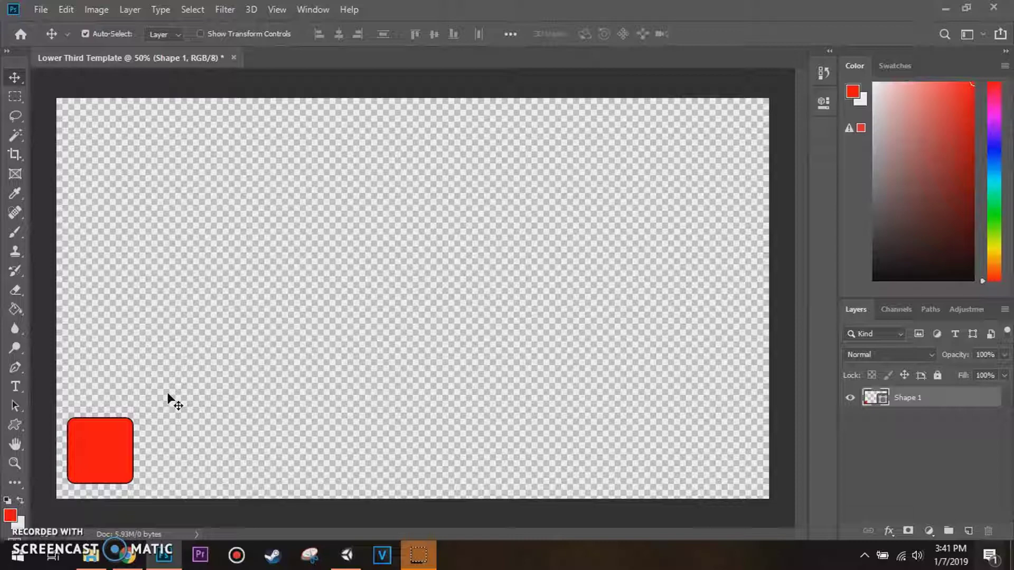
{"action": "left_click_drag", "start_coordinate": [124, 457], "coordinate": [127, 456]}
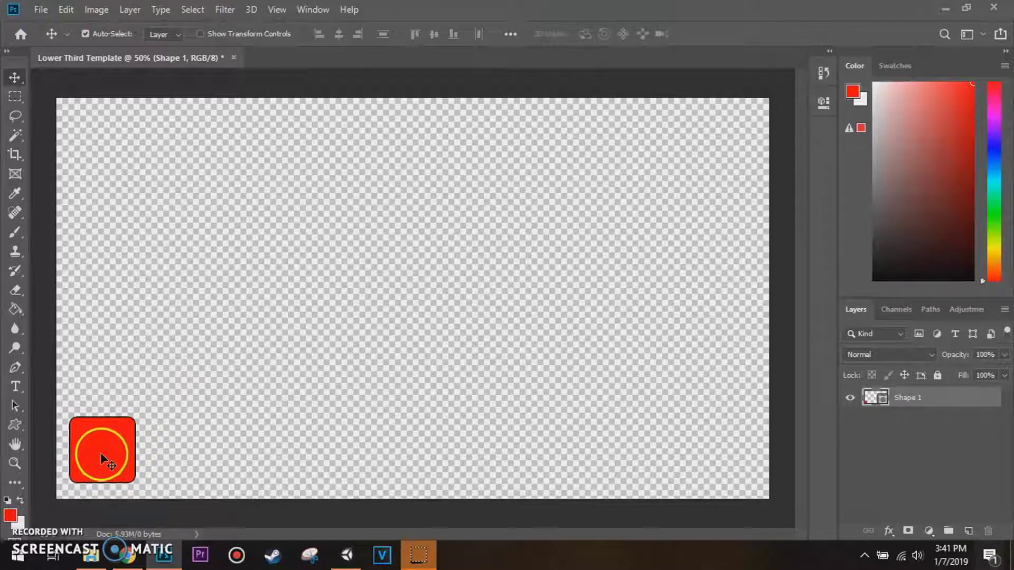
Place the Twitch logo image fYdty6yd from the Lower Thirds Assets folder and scale it to about 6.6%, centred inside the red rounded square.
{"action": "left_click", "coordinate": [95, 558]}
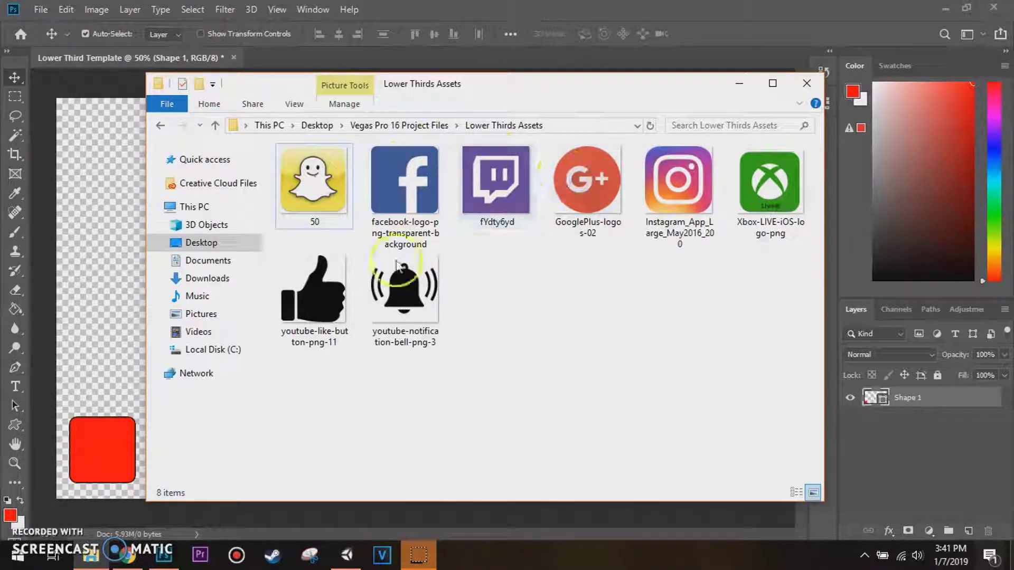
{"action": "left_click_drag", "start_coordinate": [329, 360], "coordinate": [789, 163]}
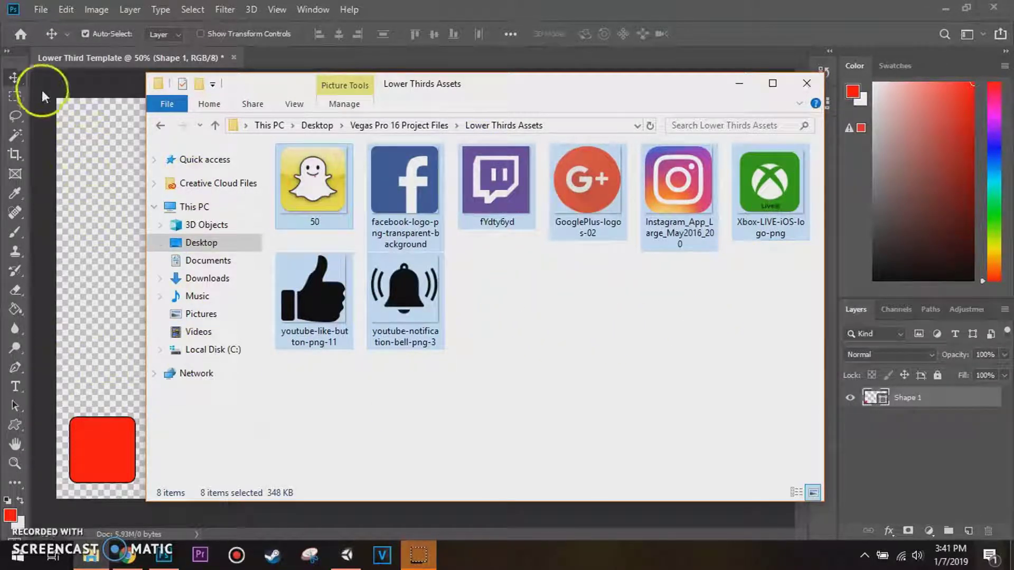
{"action": "left_click", "coordinate": [548, 332]}
{"action": "left_click_drag", "start_coordinate": [514, 85], "coordinate": [653, 54]}
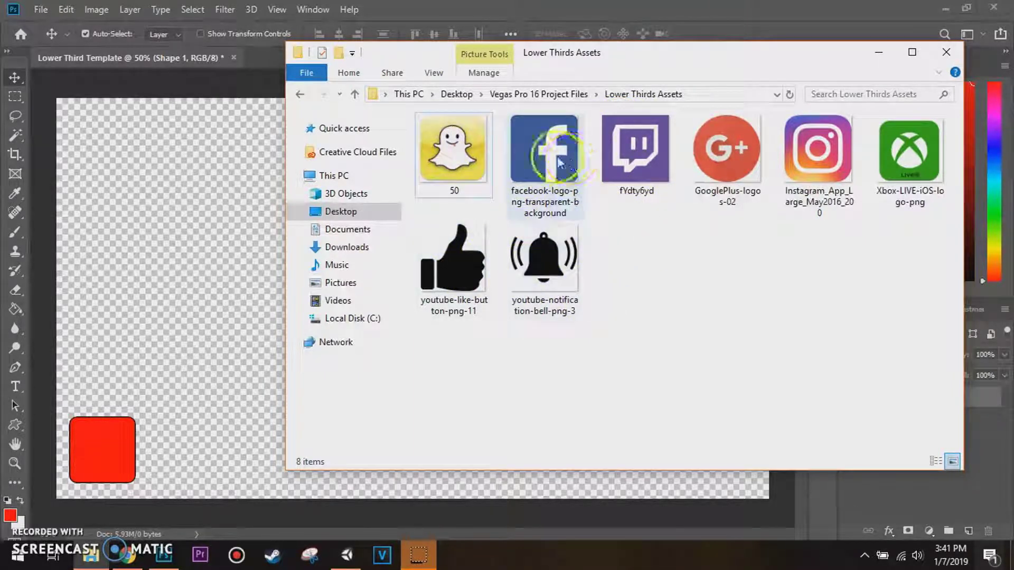
{"action": "left_click", "coordinate": [559, 175]}
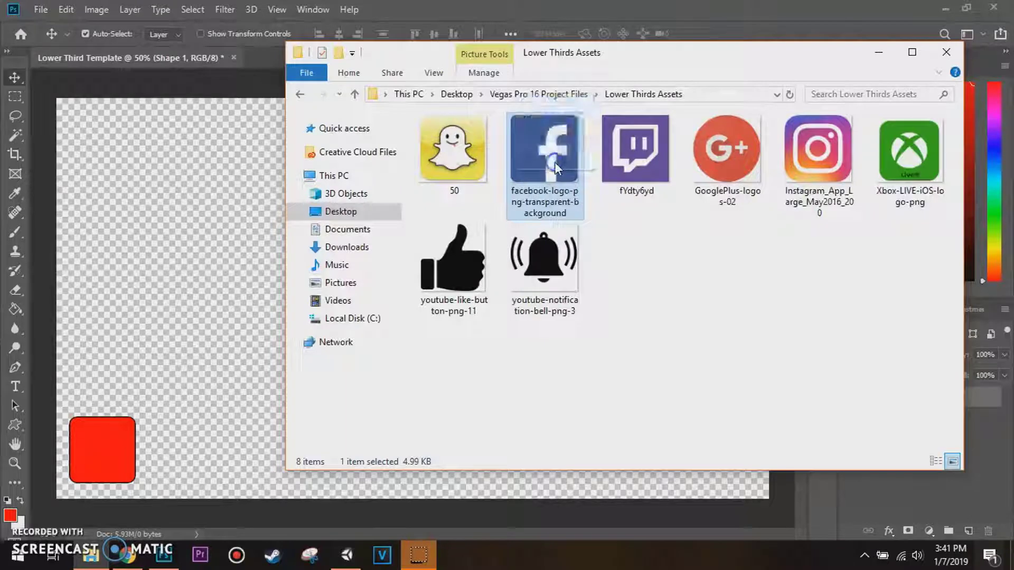
{"action": "left_click_drag", "start_coordinate": [635, 158], "coordinate": [205, 346]}
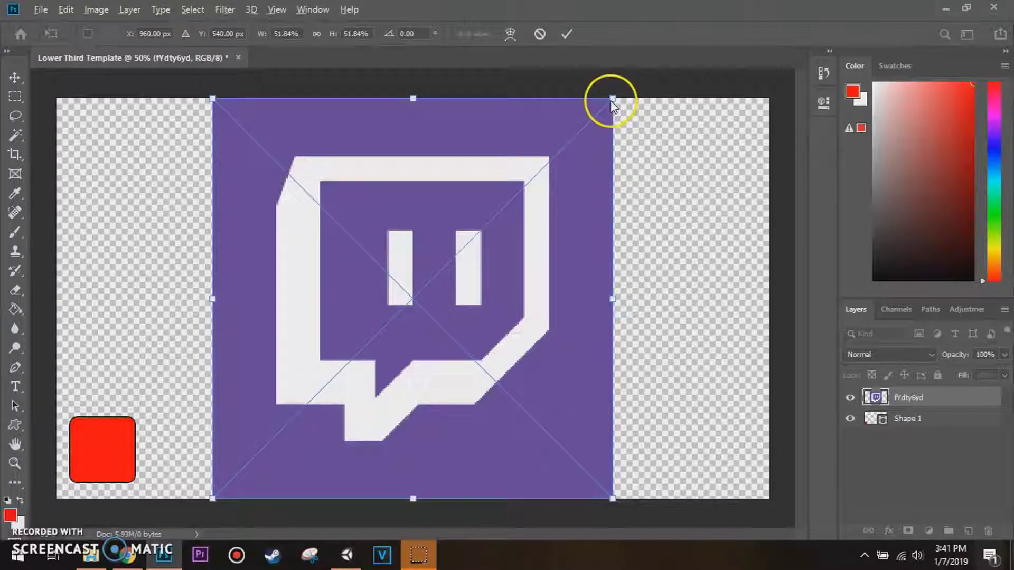
{"action": "left_click_drag", "start_coordinate": [612, 100], "coordinate": [127, 428]}
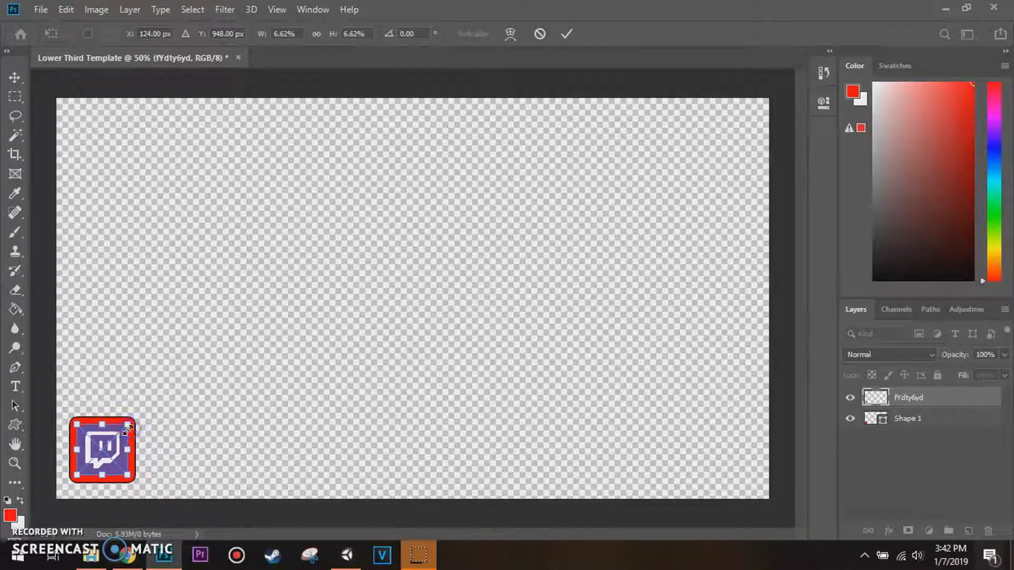
{"action": "left_click", "coordinate": [136, 439]}
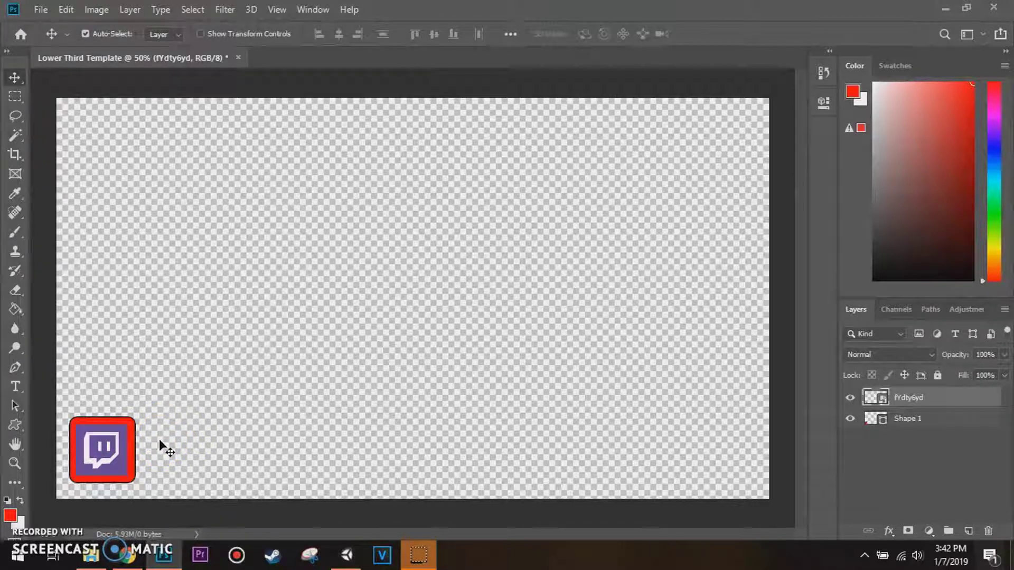
Rasterize the placed logo layer and the Shape 1 layer, and rename the logo layer Twitch Logo.
{"action": "right_click", "coordinate": [910, 397]}
{"action": "left_click", "coordinate": [845, 265]}
{"action": "right_click", "coordinate": [888, 420]}
{"action": "left_click", "coordinate": [755, 225]}
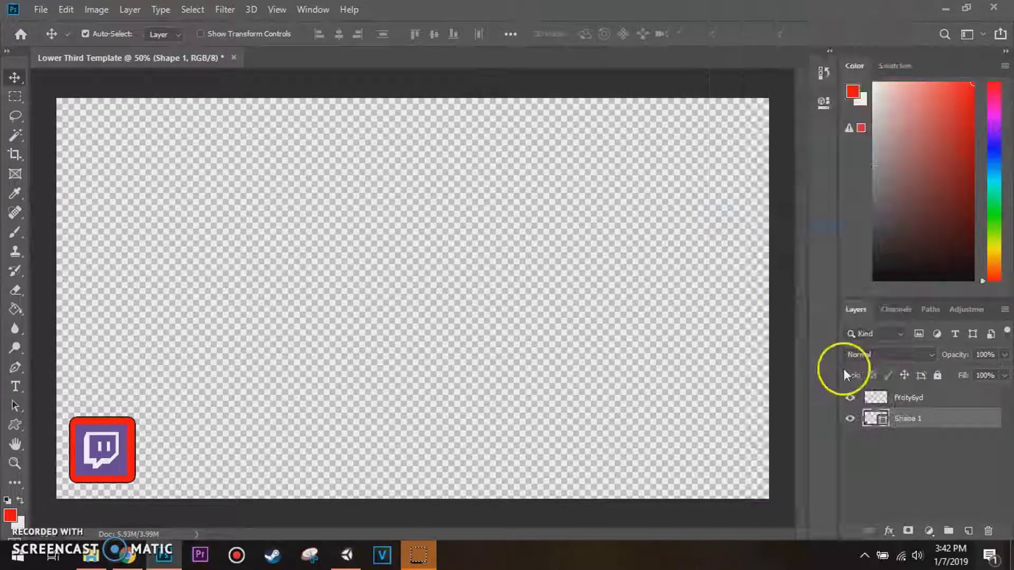
{"action": "left_click", "coordinate": [923, 400]}
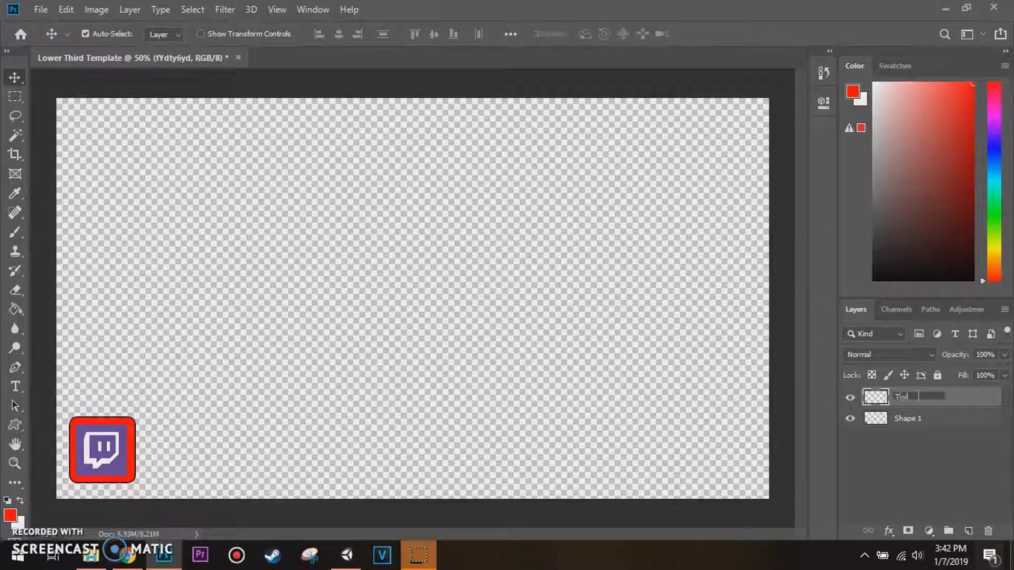
{"action": "key", "text": "Return"}
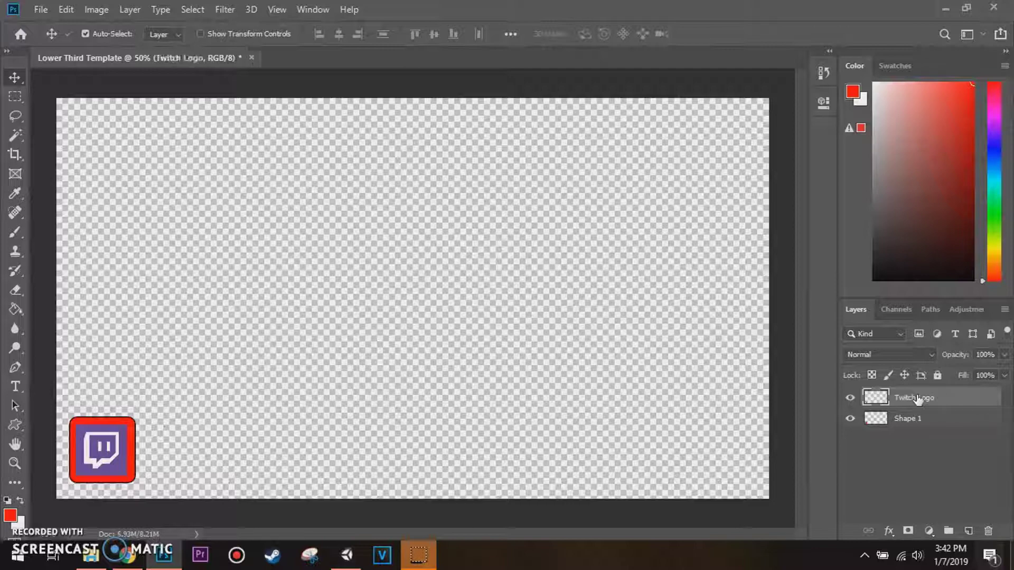
Apply the Filter Gallery effects to the Twitch Logo layer, replacing Film Grain with Texturizer using the Canvas texture.
{"action": "left_click", "coordinate": [226, 9]}
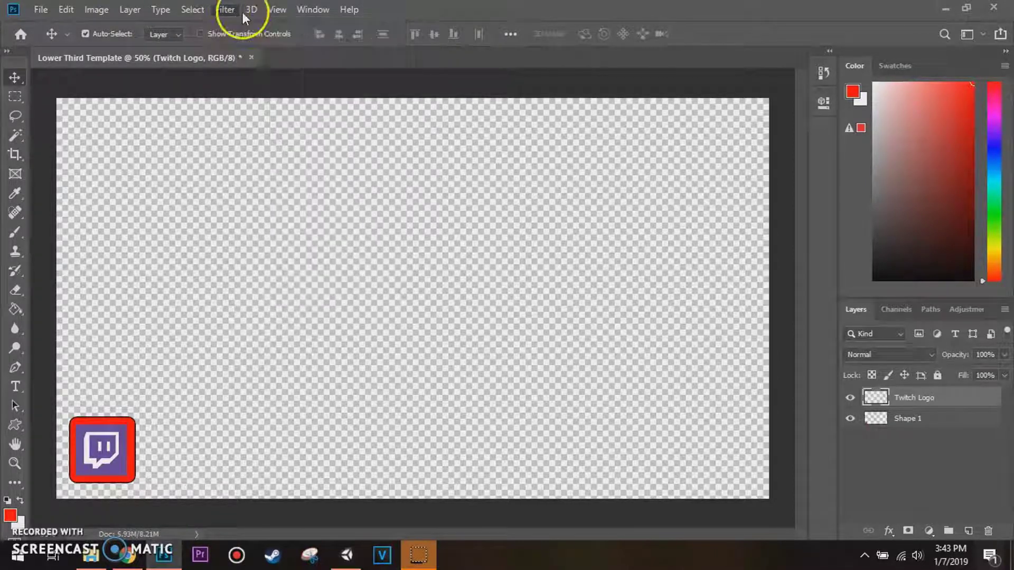
{"action": "mouse_move", "coordinate": [197, 14]}
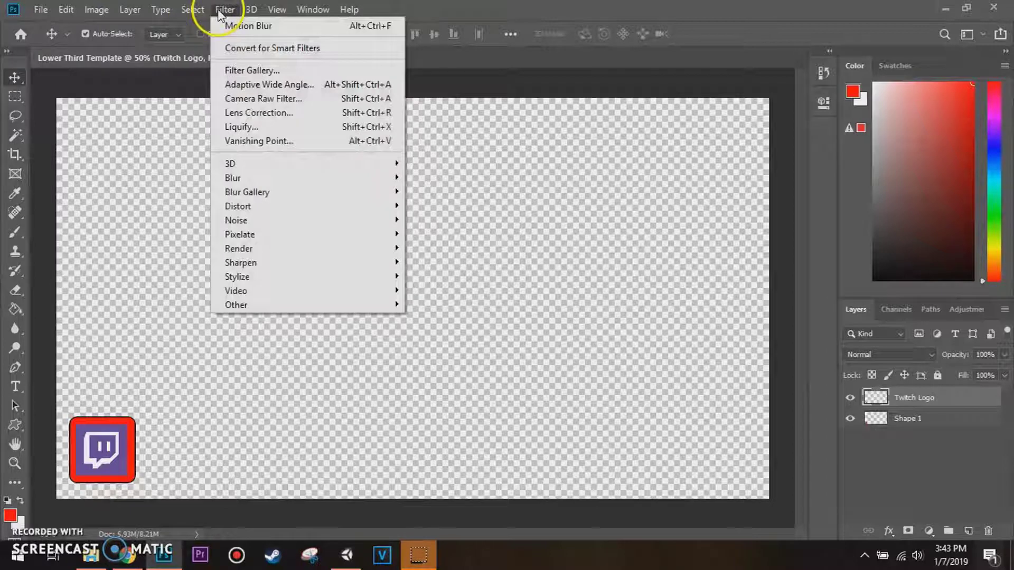
{"action": "left_click", "coordinate": [252, 70]}
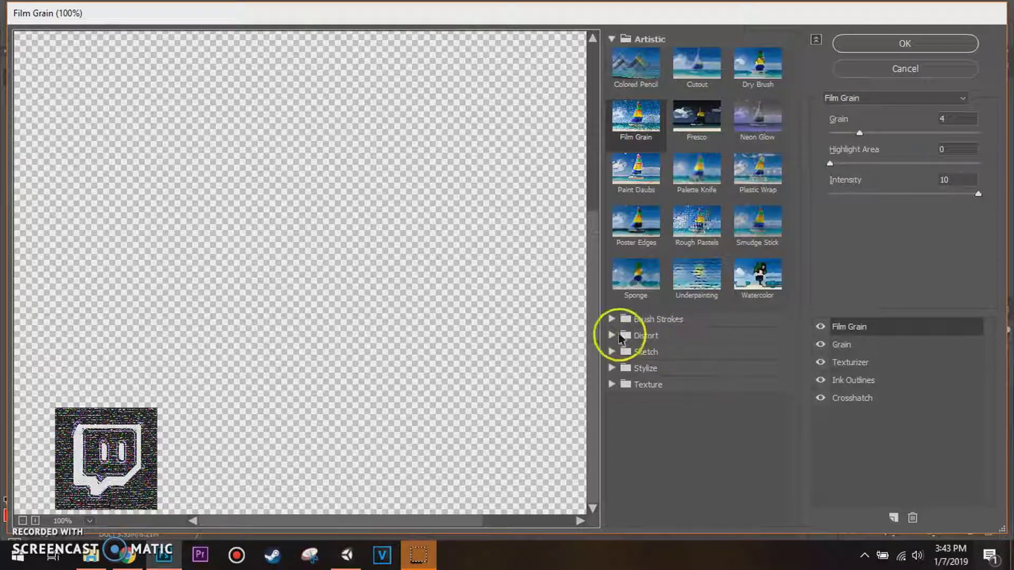
{"action": "left_click", "coordinate": [612, 387]}
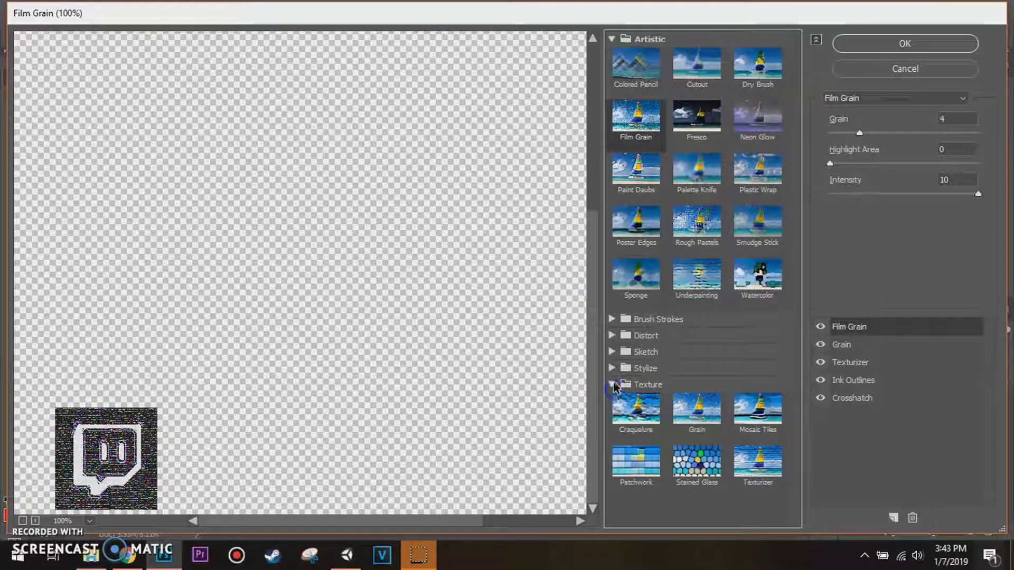
{"action": "left_click", "coordinate": [613, 369]}
{"action": "left_click", "coordinate": [758, 502]}
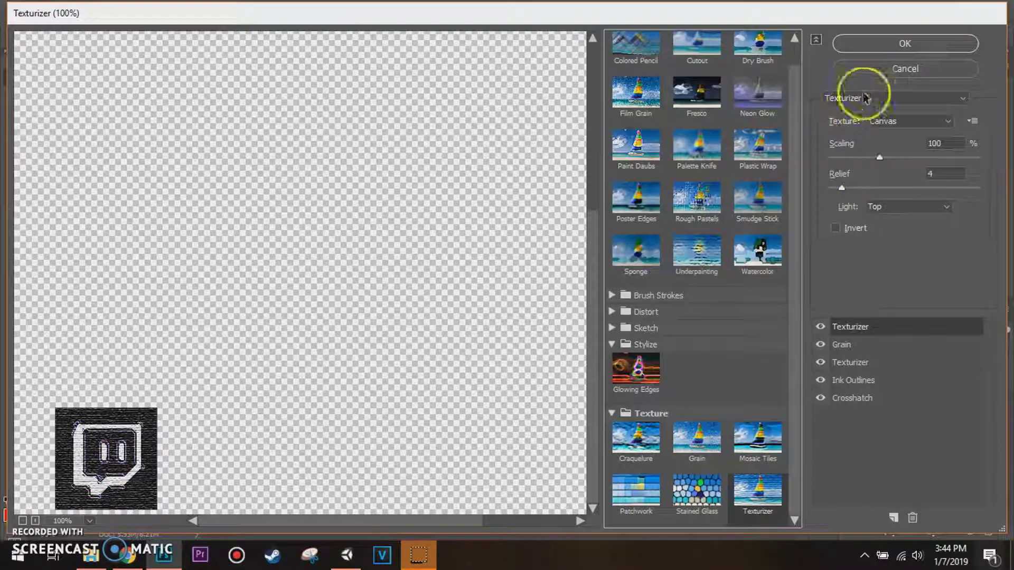
{"action": "left_click", "coordinate": [915, 121]}
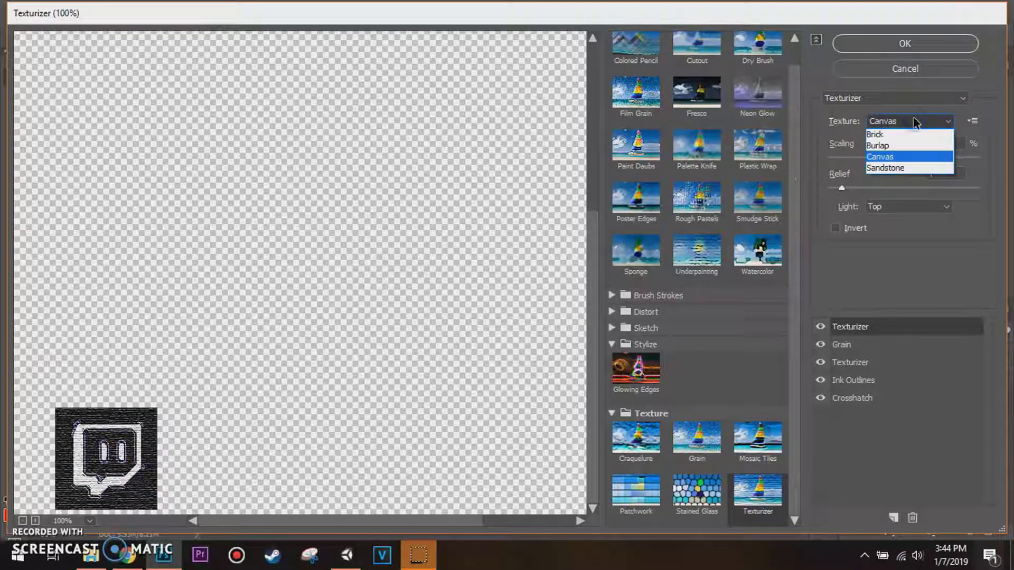
{"action": "left_click", "coordinate": [915, 121]}
{"action": "left_click", "coordinate": [900, 42]}
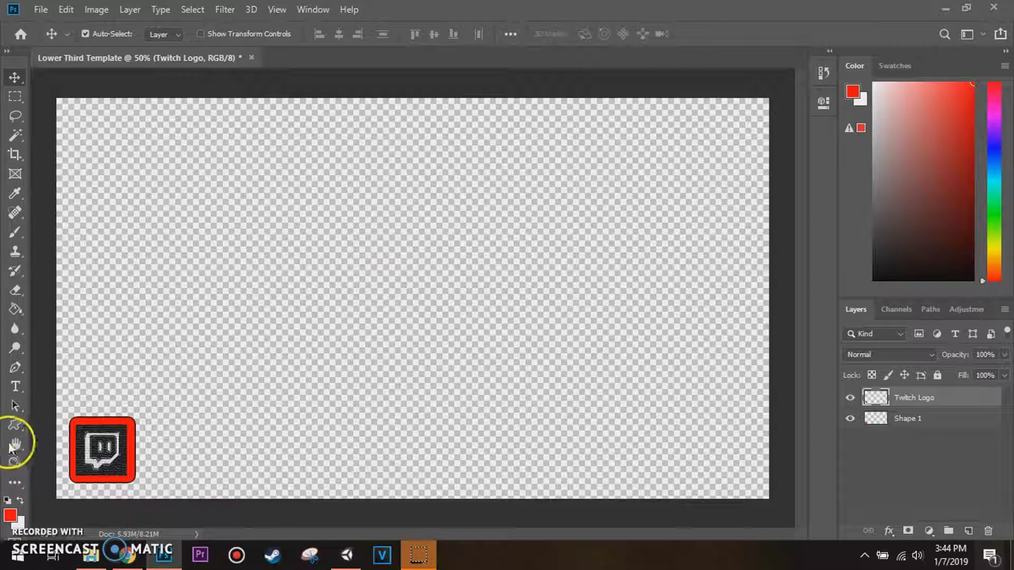
Draw a wide rounded square custom shape of about 1072 x 176 px along the canvas's bottom, starting just off its left edge.
{"action": "left_click", "coordinate": [11, 428]}
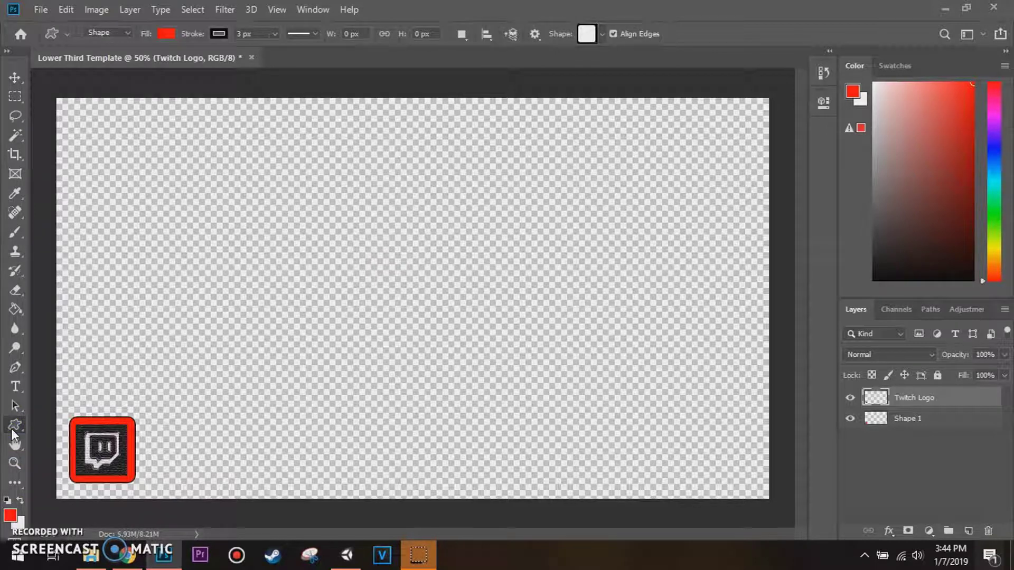
{"action": "left_click", "coordinate": [600, 34]}
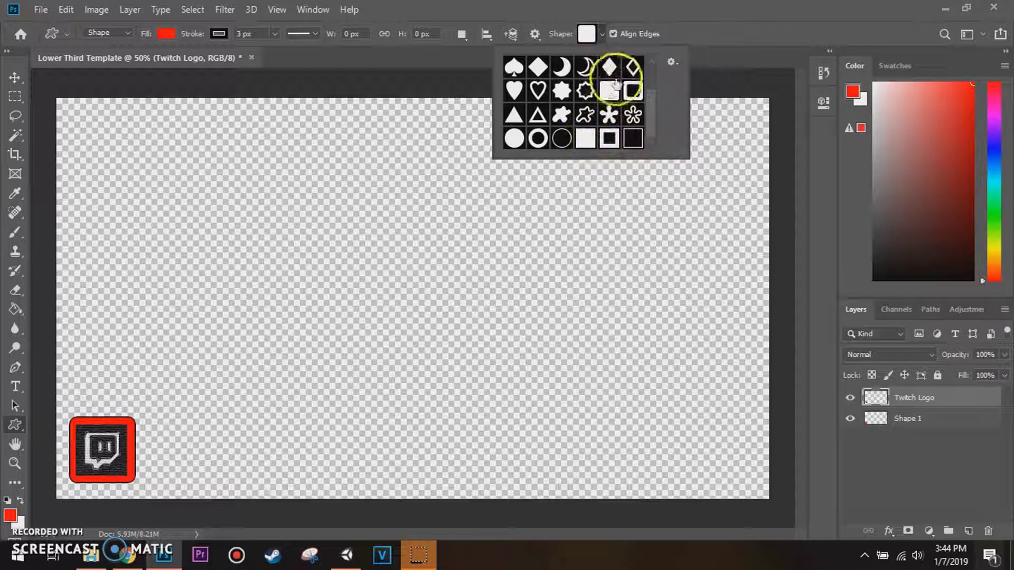
{"action": "left_click", "coordinate": [599, 34]}
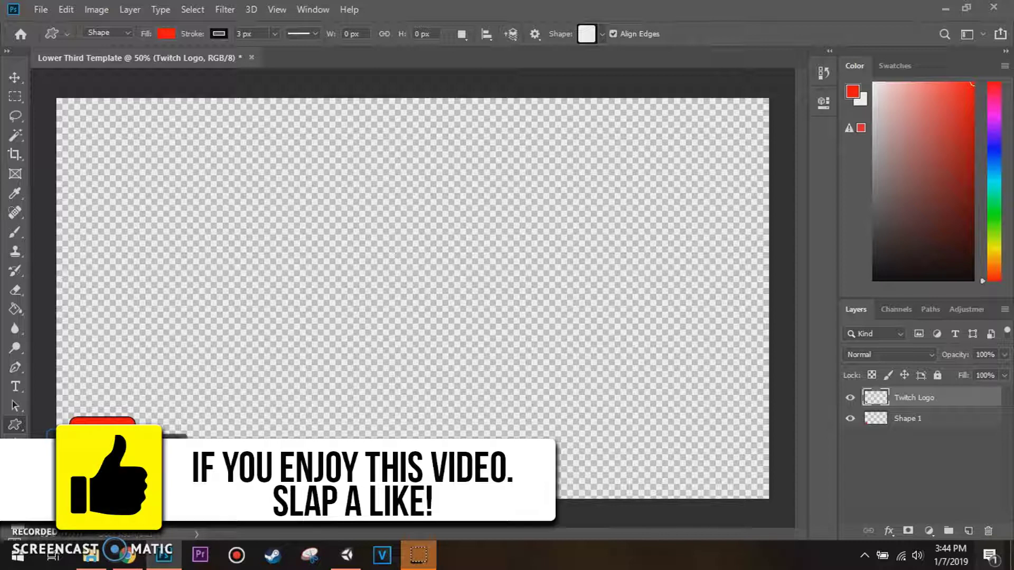
{"action": "left_click_drag", "start_coordinate": [391, 464], "coordinate": [444, 494]}
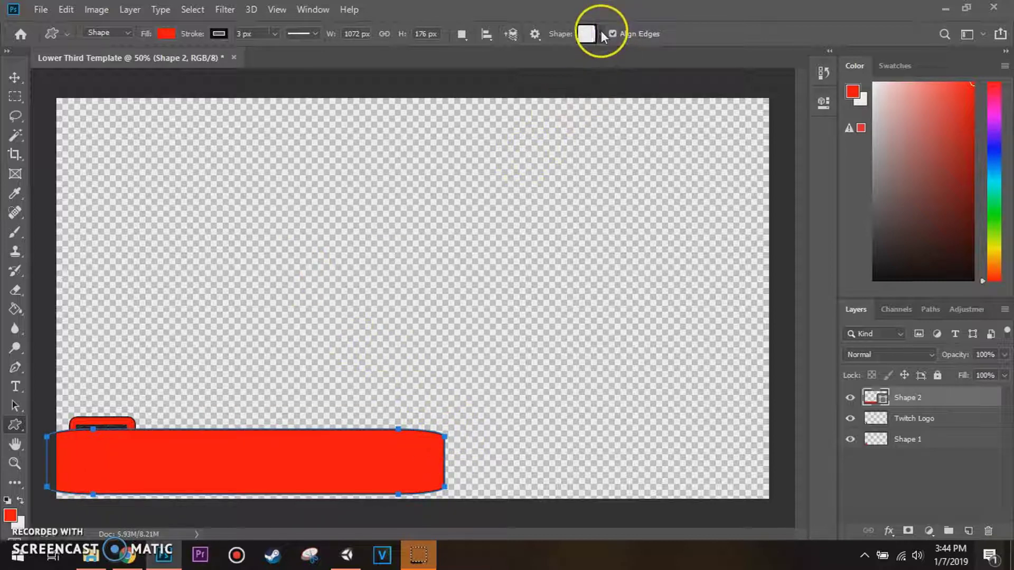
Change the wide bar's fill colour to white.
{"action": "left_click", "coordinate": [166, 34]}
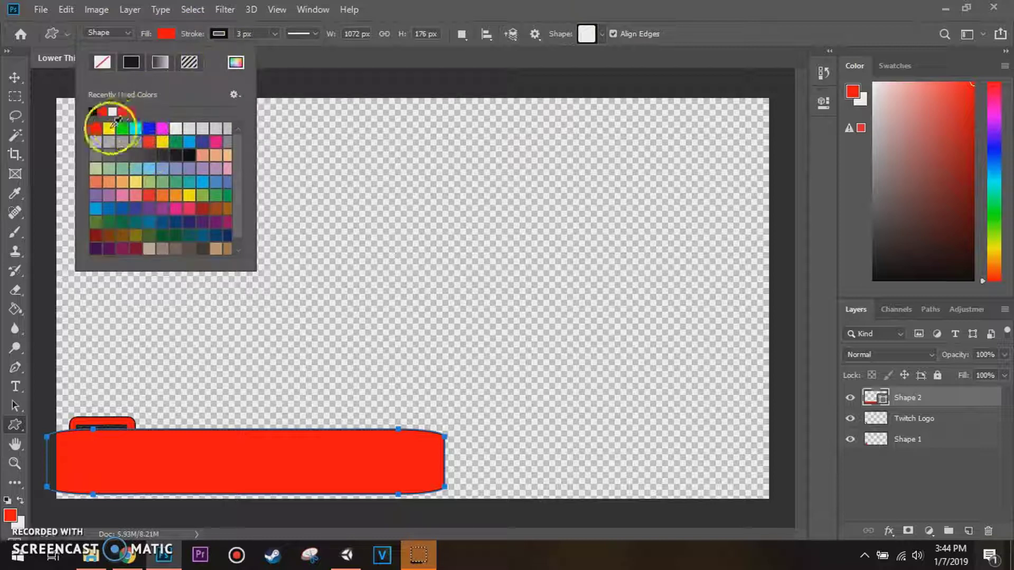
{"action": "left_click", "coordinate": [110, 127]}
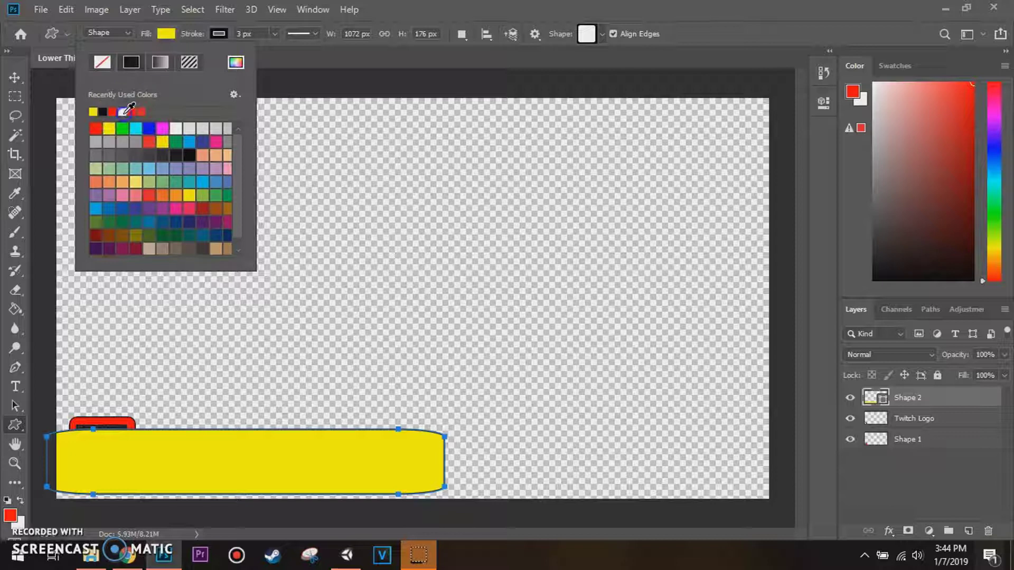
{"action": "left_click", "coordinate": [173, 33]}
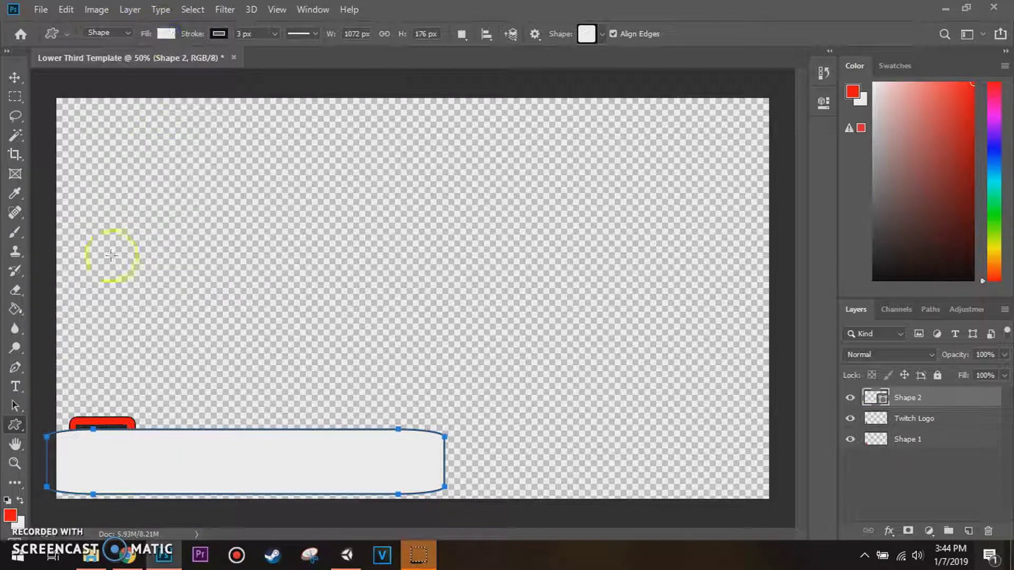
Move the white bar up level with the red square and place its layer beneath the Twitch Logo and Shape 1 layers.
{"action": "left_click", "coordinate": [15, 77]}
{"action": "left_click_drag", "start_coordinate": [255, 470], "coordinate": [254, 458]}
{"action": "left_click_drag", "start_coordinate": [914, 401], "coordinate": [913, 461]}
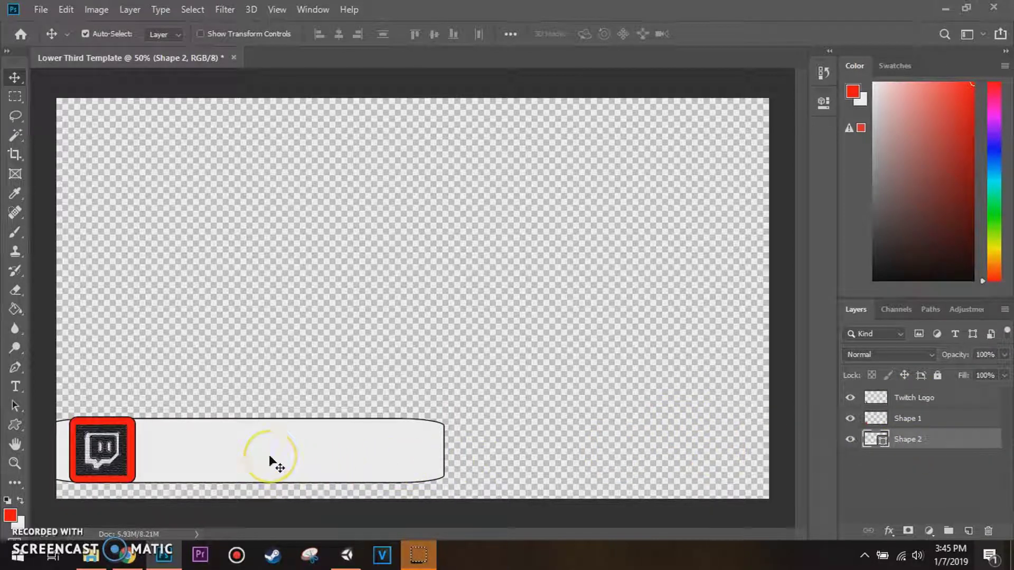
Scale the white bar to about 94.6% width and 90.3% height, centre it vertically behind the red square, and shift it slightly left.
{"action": "key", "text": "ctrl"}
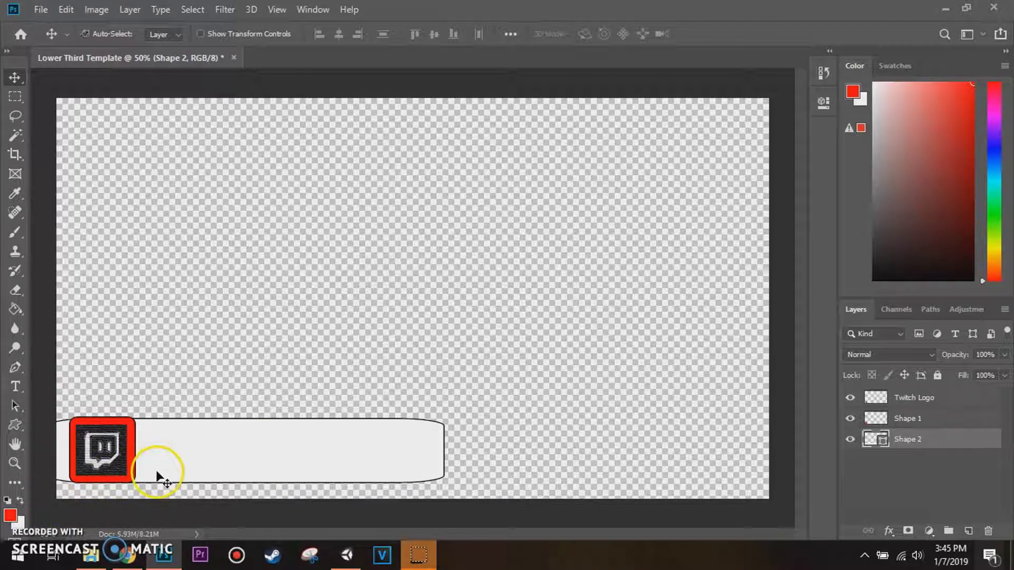
{"action": "key", "text": "ctrl+t"}
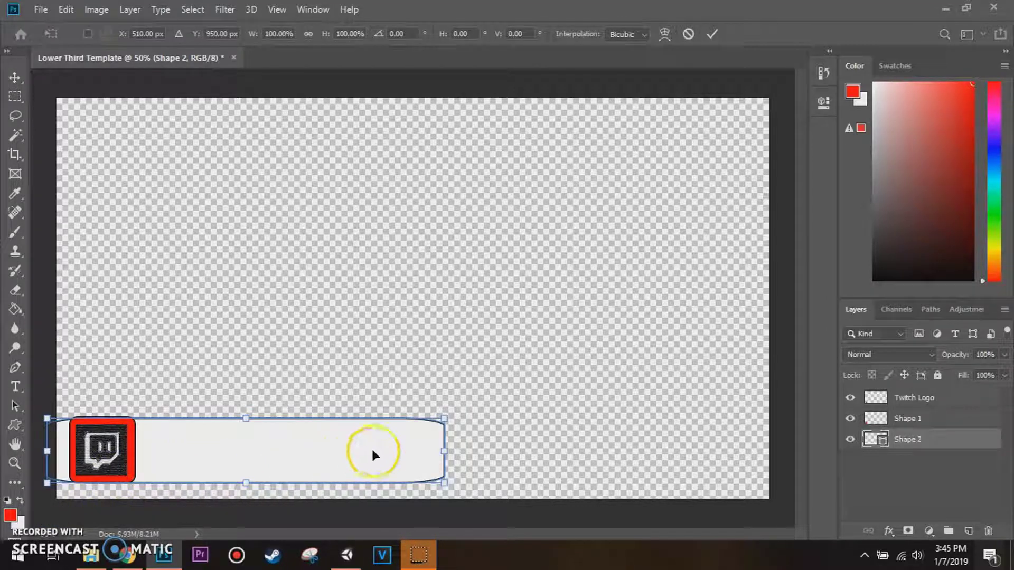
{"action": "mouse_move", "coordinate": [419, 448]}
{"action": "left_mouse_down"}
{"action": "mouse_move", "coordinate": [407, 450]}
{"action": "mouse_move", "coordinate": [426, 420]}
{"action": "mouse_move", "coordinate": [417, 429]}
{"action": "left_mouse_up"}
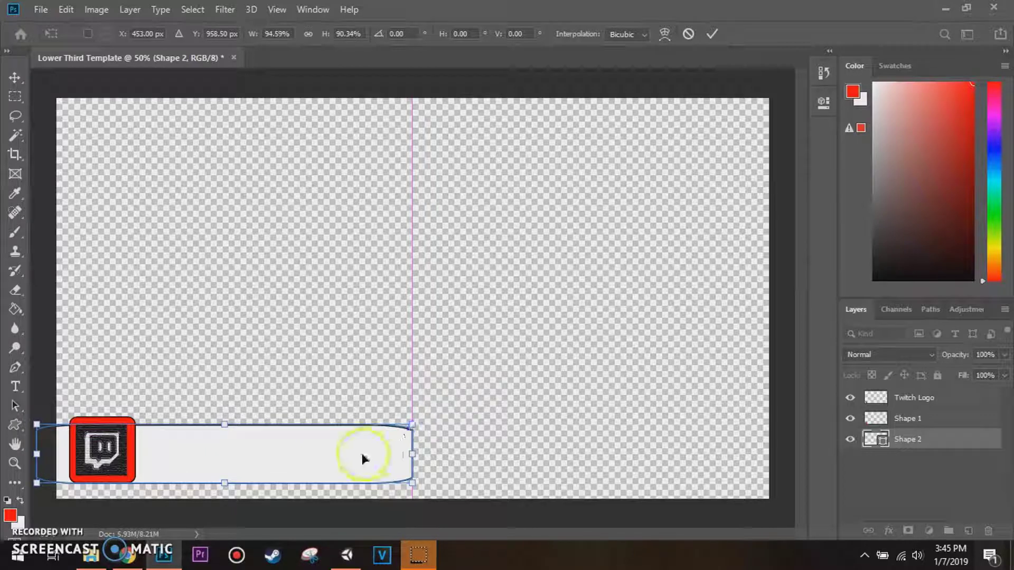
{"action": "left_click_drag", "start_coordinate": [358, 456], "coordinate": [358, 453]}
{"action": "key", "text": "Return"}
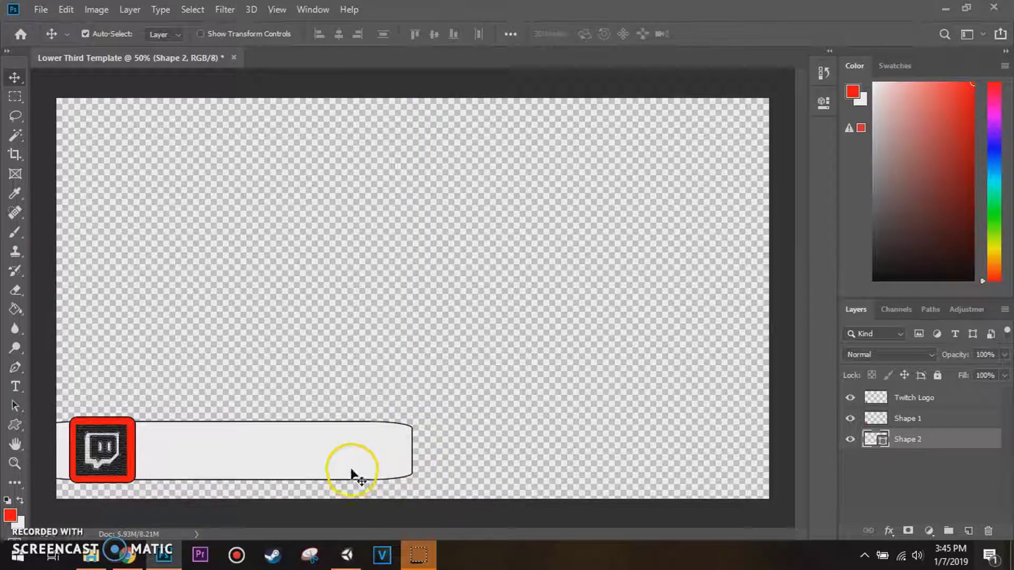
{"action": "left_click_drag", "start_coordinate": [352, 470], "coordinate": [335, 470]}
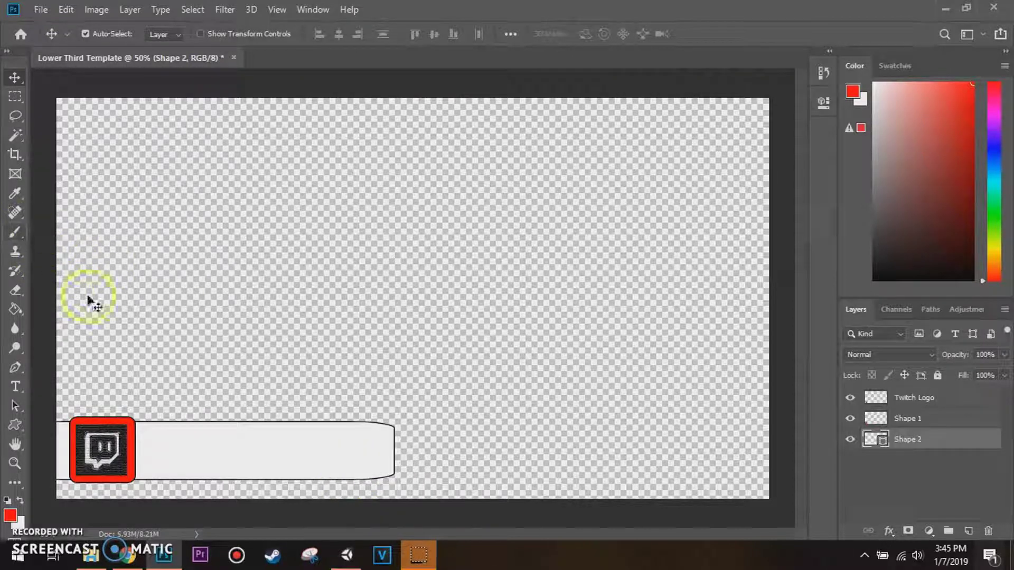
Add a new layer above Shape 2 and draw a paragraph text box across the white bar beside the red square.
{"action": "left_click", "coordinate": [16, 388]}
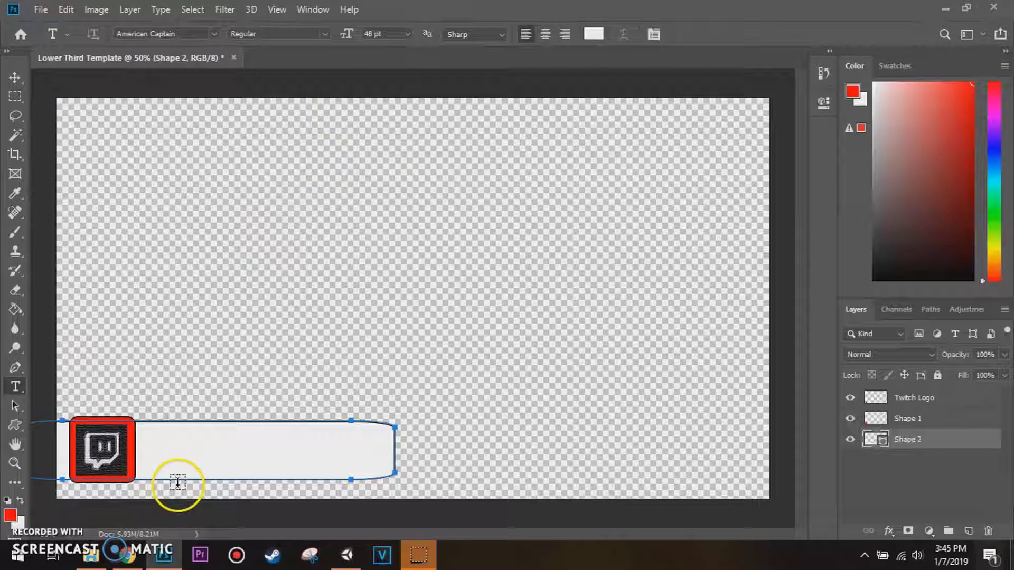
{"action": "left_click", "coordinate": [14, 78]}
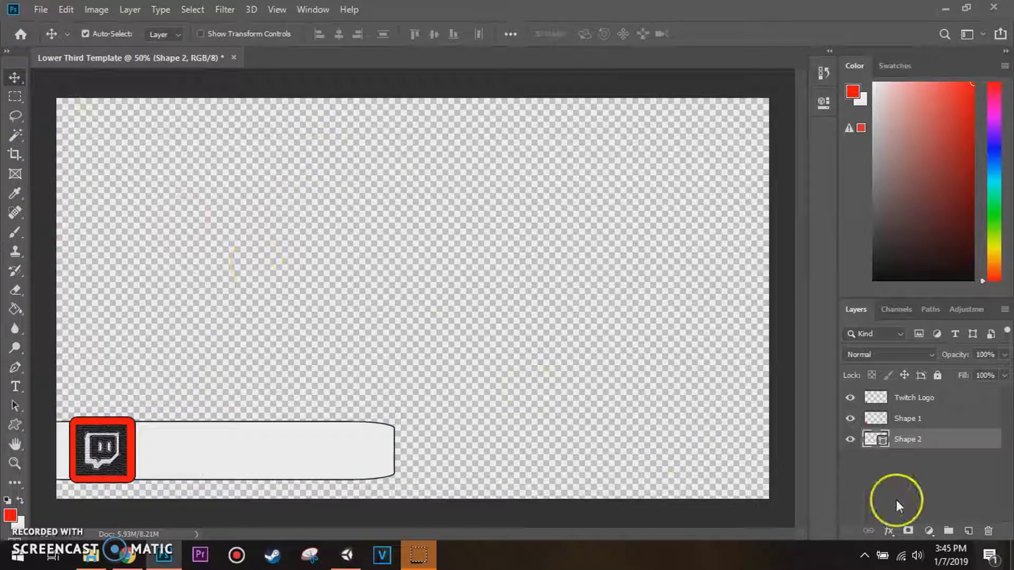
{"action": "left_click", "coordinate": [969, 531]}
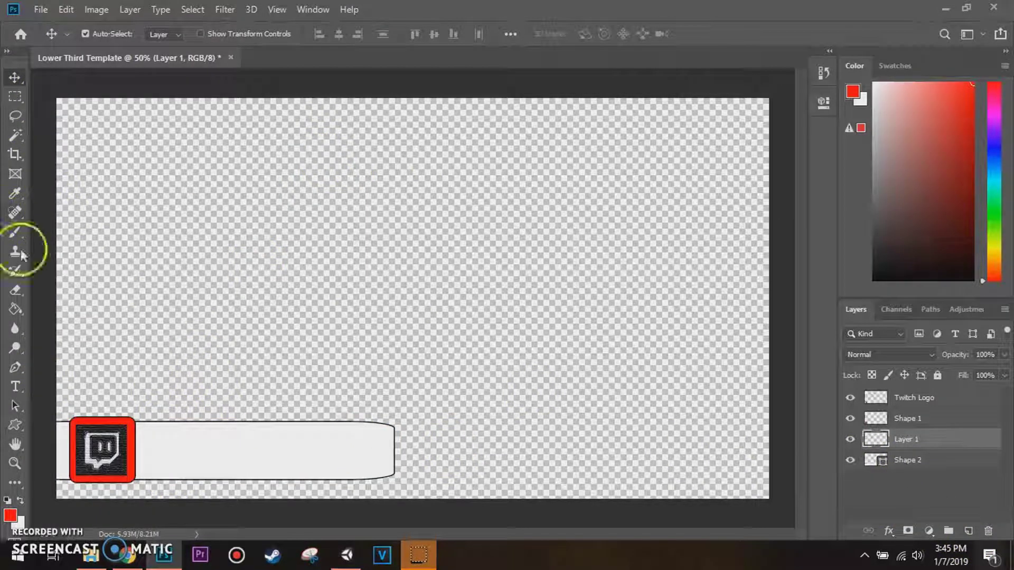
{"action": "left_click", "coordinate": [15, 386]}
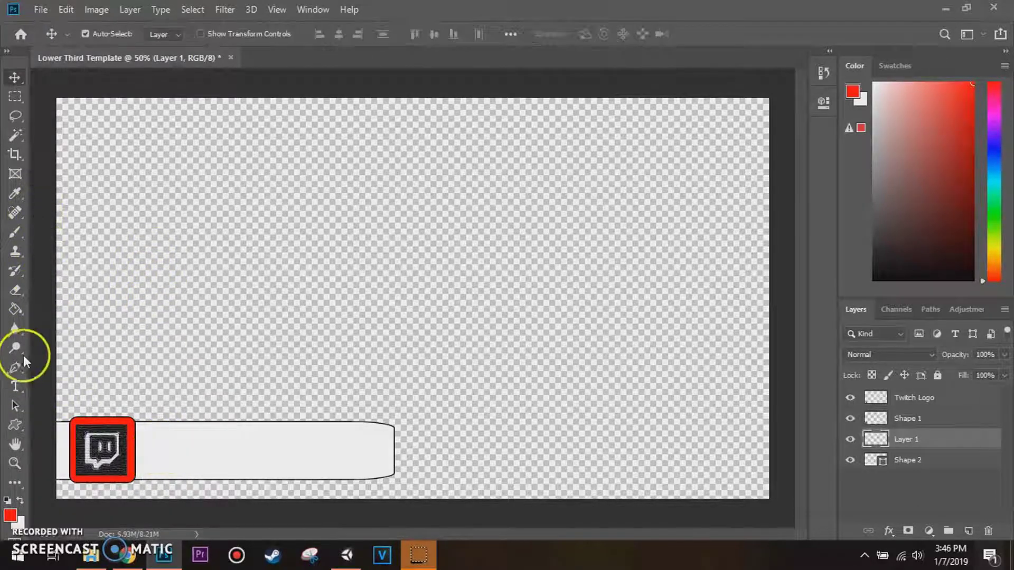
{"action": "left_click", "coordinate": [16, 386]}
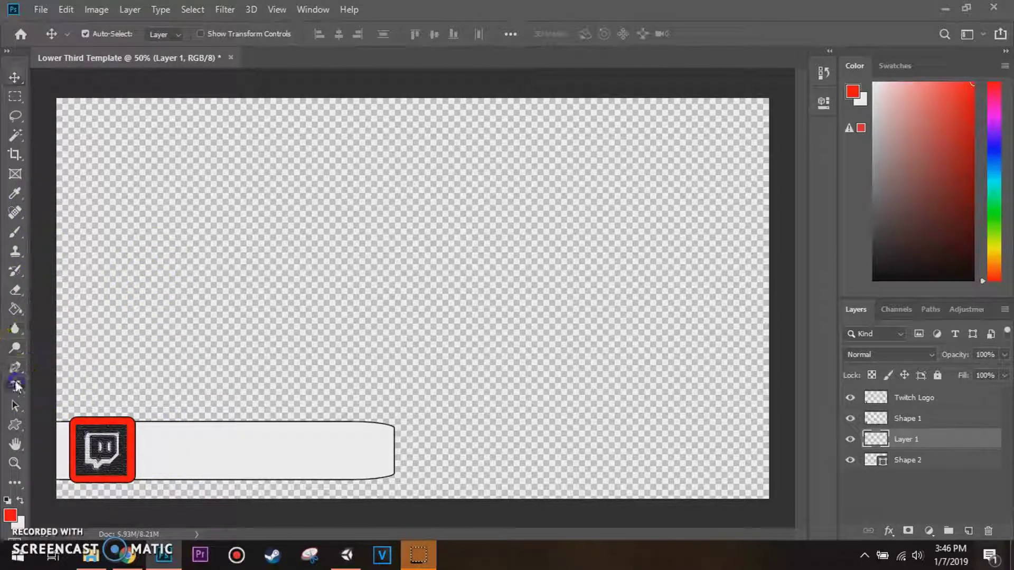
{"action": "left_click_drag", "start_coordinate": [145, 441], "coordinate": [381, 474]}
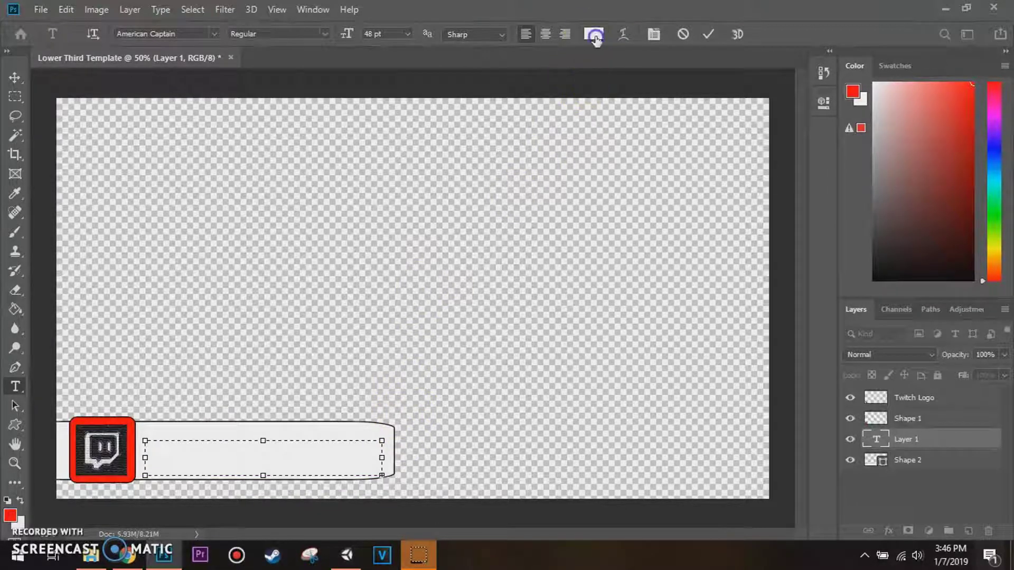
Set the text colour to black (000000) and place the cursor in the text box.
{"action": "left_click", "coordinate": [594, 34]}
{"action": "type", "text": "000000"}
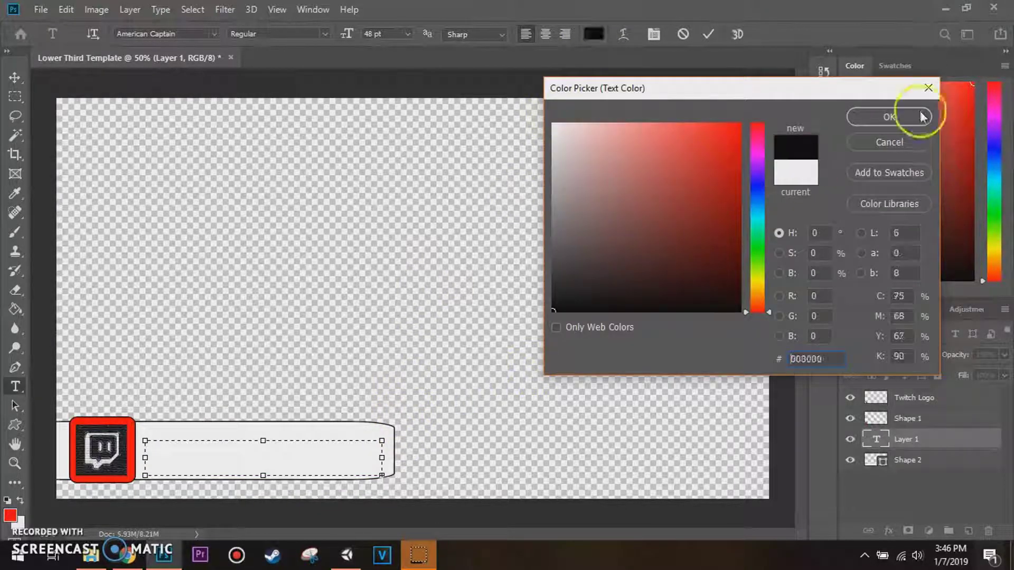
{"action": "left_click", "coordinate": [901, 123]}
{"action": "left_click", "coordinate": [161, 457]}
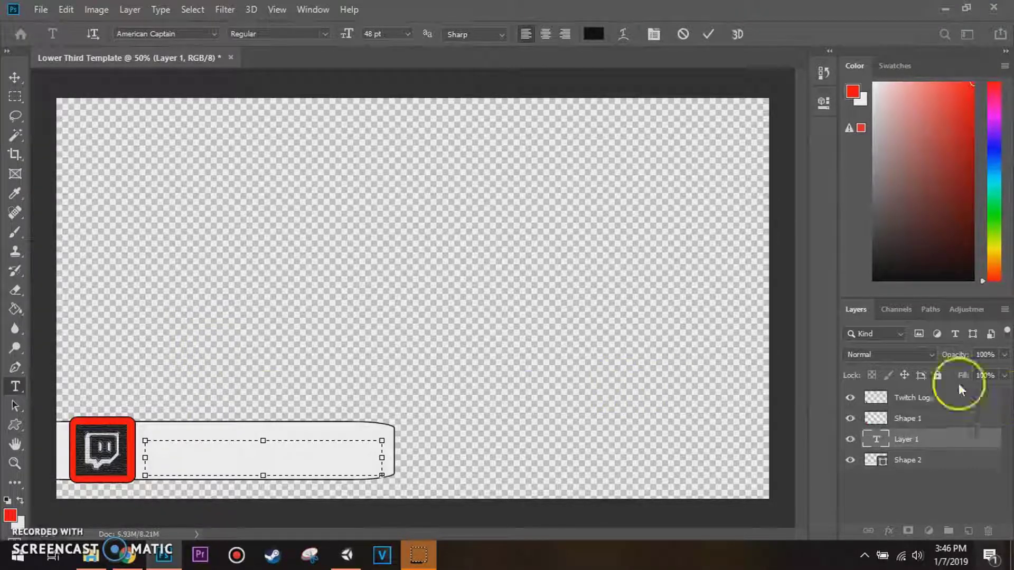
Reopen the paragraph text for editing, enter JONJONGAMES97 in the text box and commit the edit.
{"action": "left_click", "coordinate": [869, 444]}
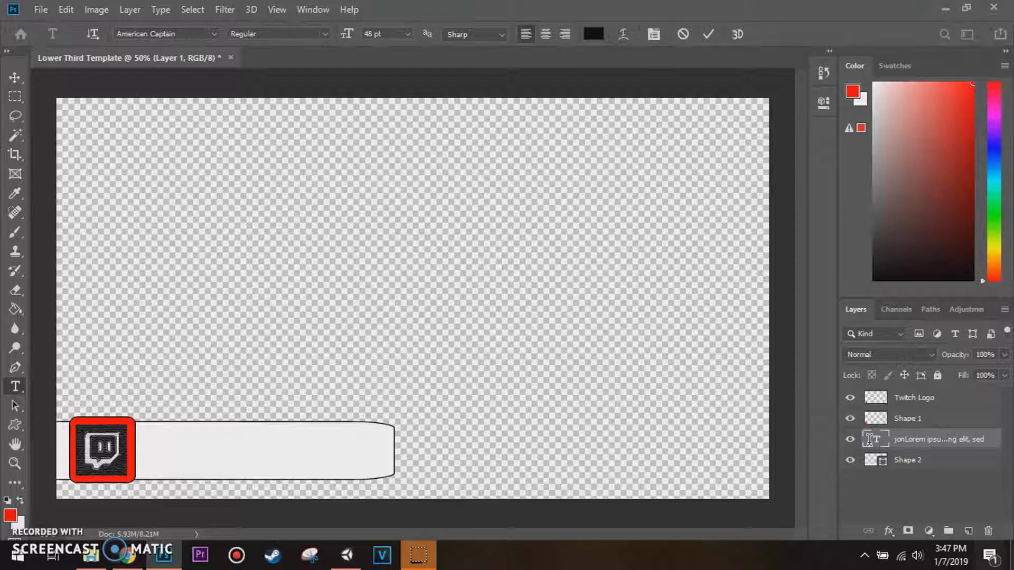
{"action": "double_click", "coordinate": [869, 443]}
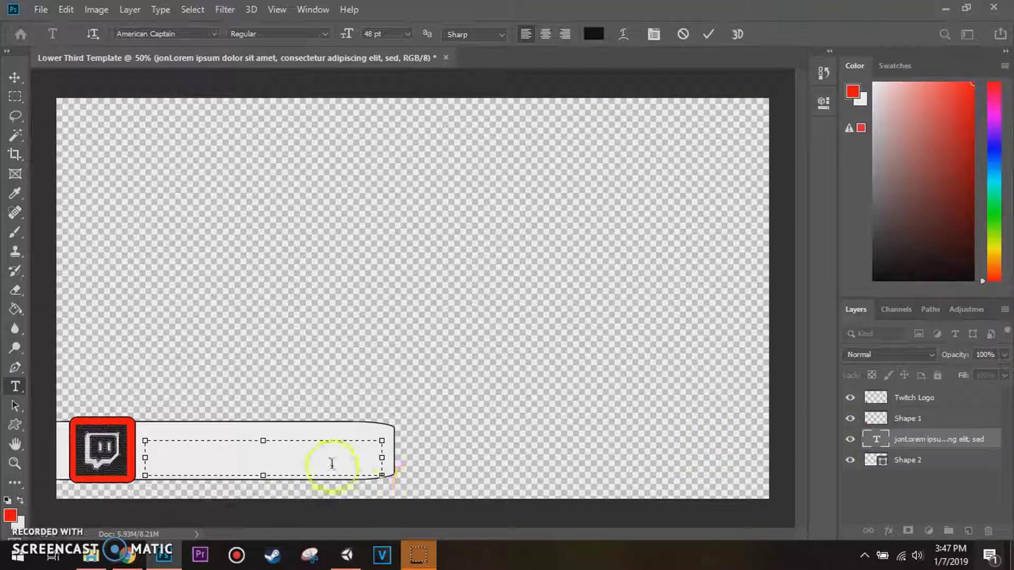
{"action": "left_click_drag", "start_coordinate": [378, 462], "coordinate": [122, 465]}
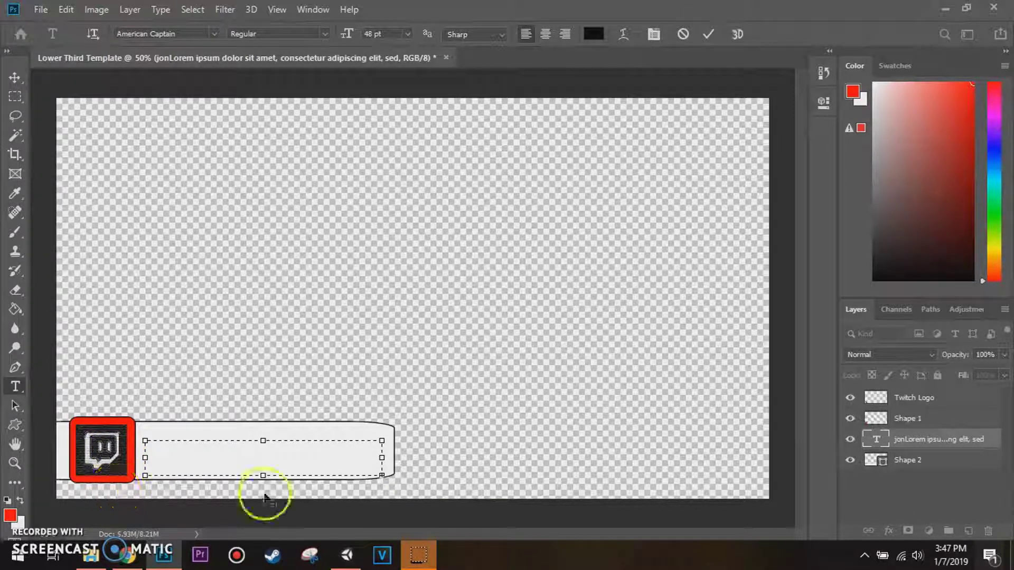
{"action": "left_click", "coordinate": [711, 34]}
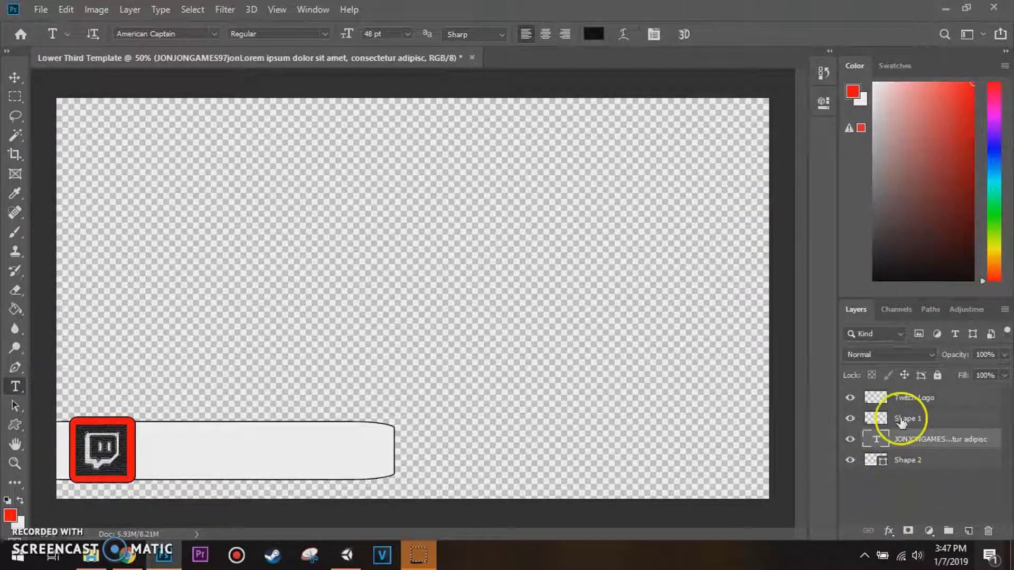
Try the text layer beneath Shape 2 and above Shape 1, and return it to its place between them.
{"action": "left_click_drag", "start_coordinate": [906, 440], "coordinate": [905, 466]}
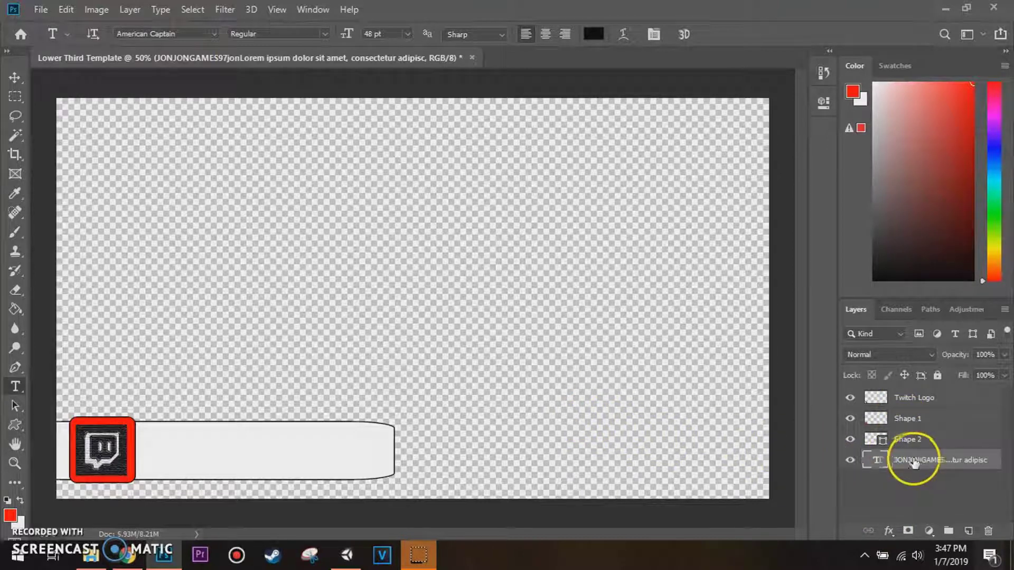
{"action": "left_click_drag", "start_coordinate": [914, 458], "coordinate": [915, 411]}
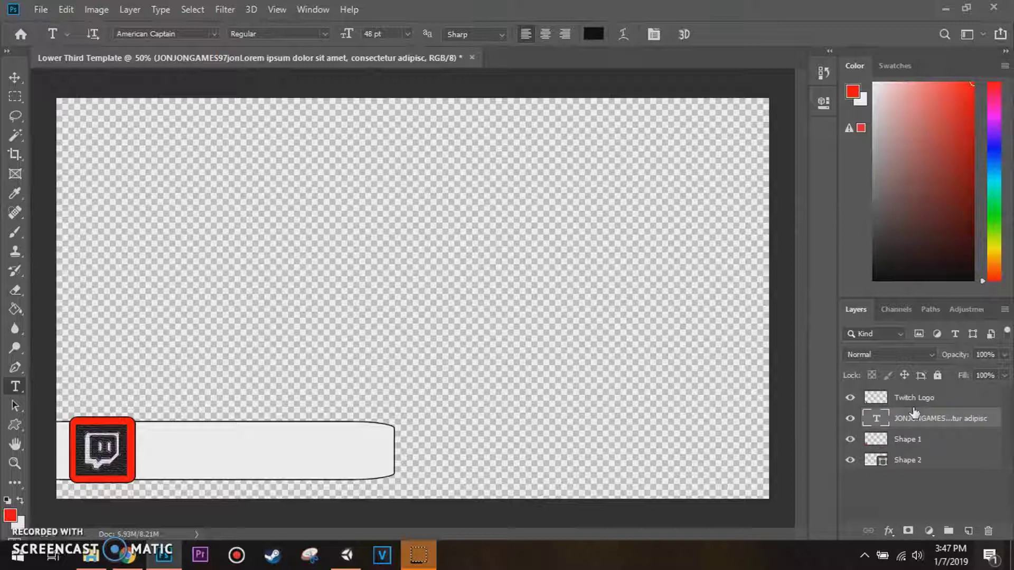
{"action": "left_click_drag", "start_coordinate": [914, 412], "coordinate": [918, 447]}
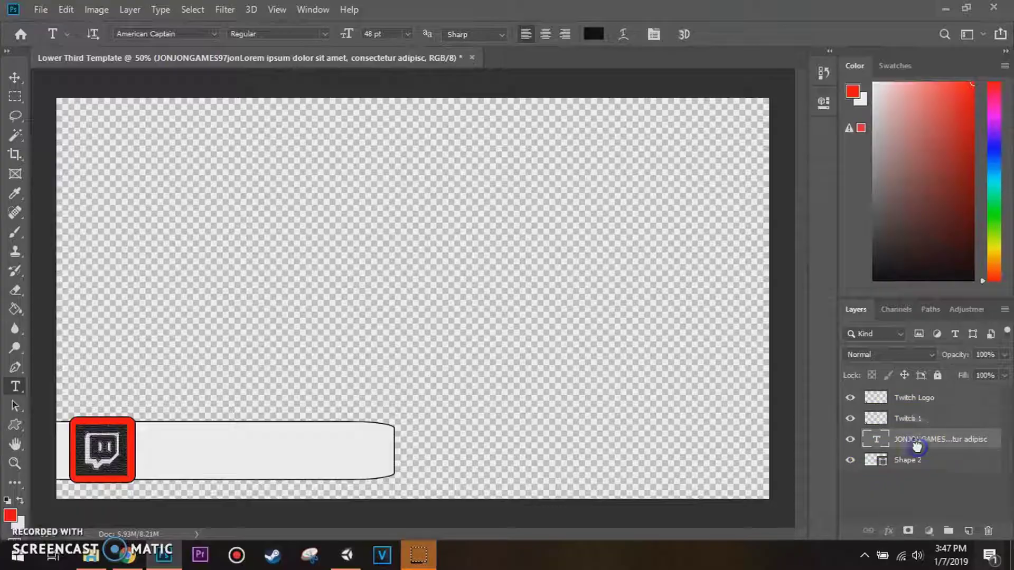
Create a new Lorem Ipsum point text and move it onto the white bar, starting beside the red square.
{"action": "left_click", "coordinate": [919, 439]}
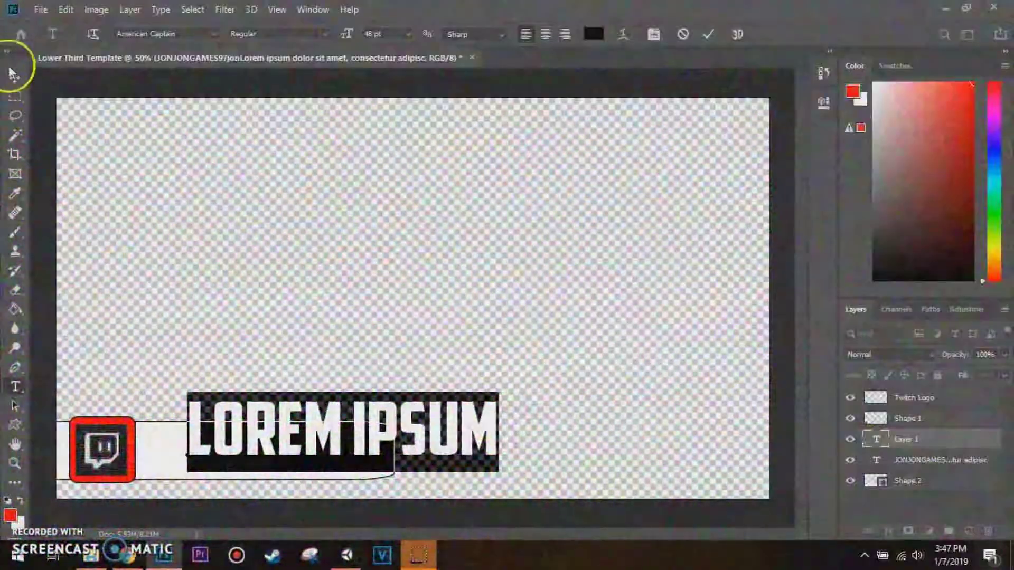
{"action": "left_click", "coordinate": [13, 74]}
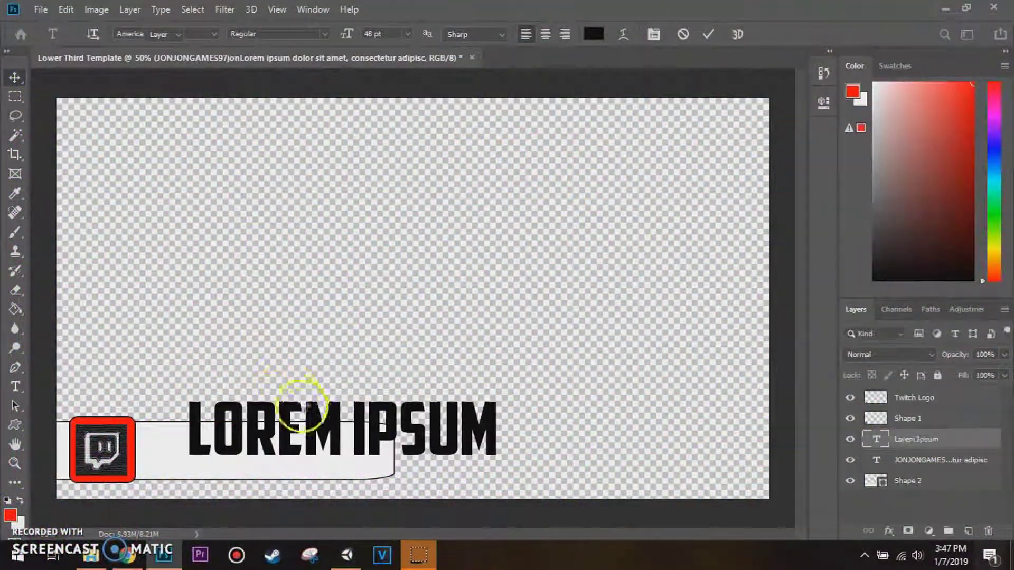
{"action": "left_click_drag", "start_coordinate": [317, 430], "coordinate": [272, 450]}
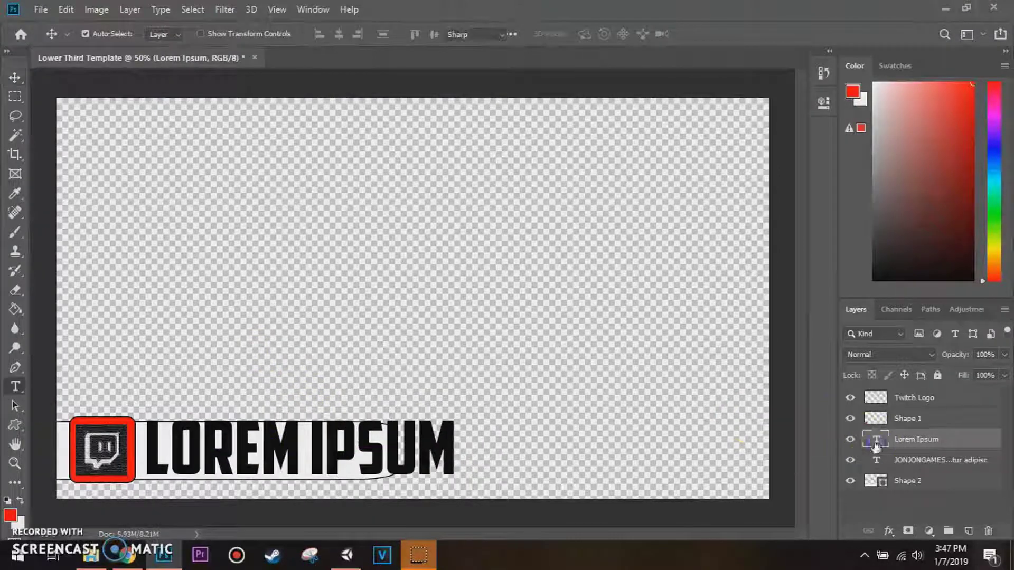
Replace the Lorem Ipsum text with JONJONGAMES97 and set its font to Nexa Bold.
{"action": "double_click", "coordinate": [875, 439]}
{"action": "type", "text": "JONJONGAMES97"}
{"action": "key", "text": "ctrl+a"}
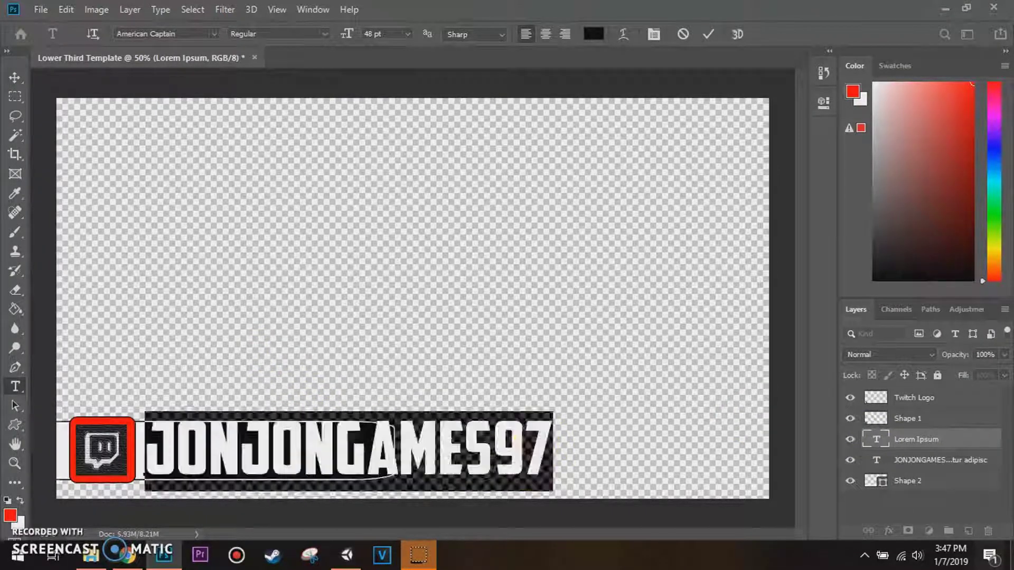
{"action": "left_click", "coordinate": [213, 34]}
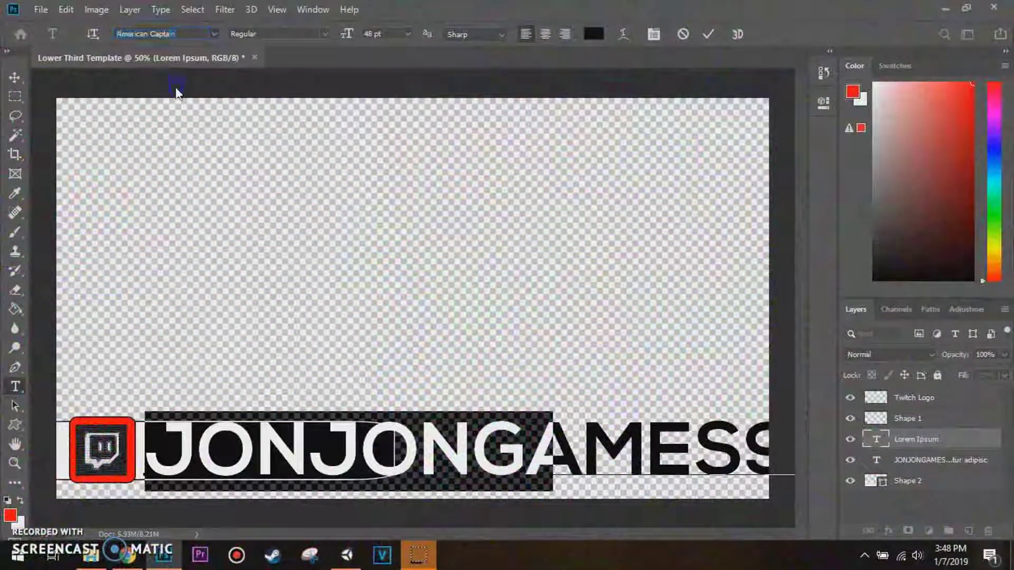
{"action": "left_click", "coordinate": [235, 197]}
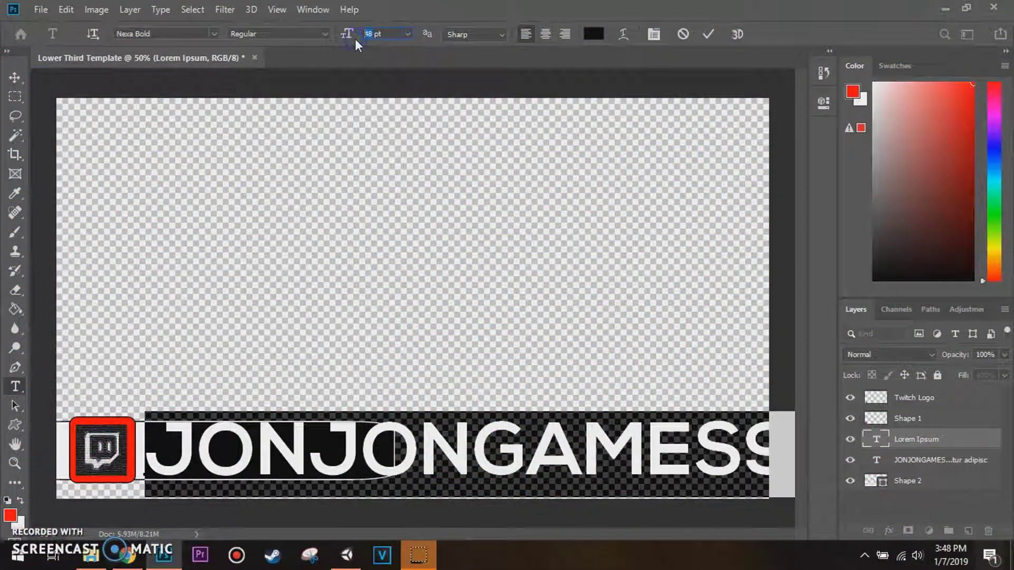
Reduce the JONJONGAMES97 text size to 25 pt, 18 pt and finally 14 pt.
{"action": "key", "text": "Return"}
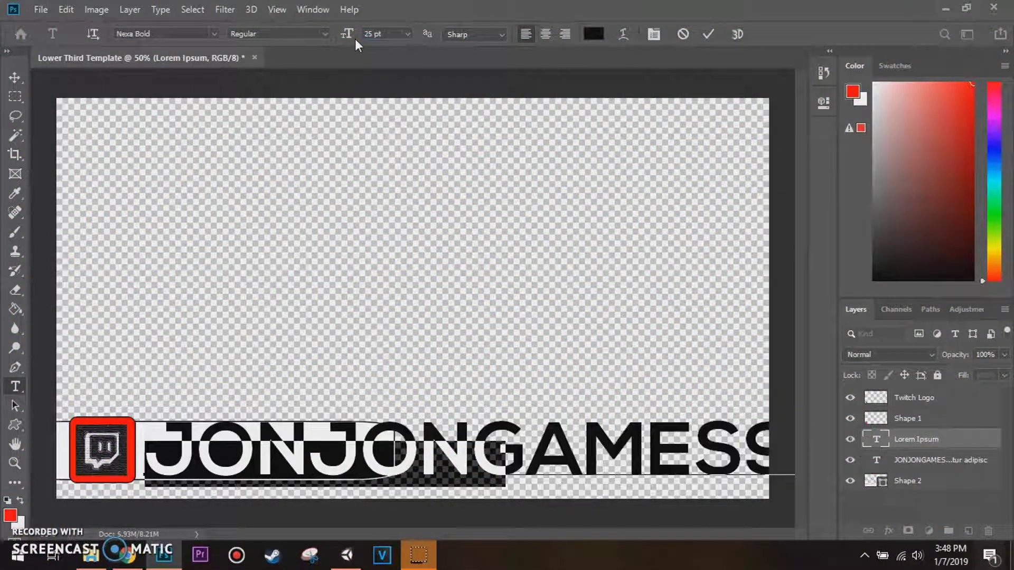
{"action": "left_click_drag", "start_coordinate": [373, 32], "coordinate": [350, 40]}
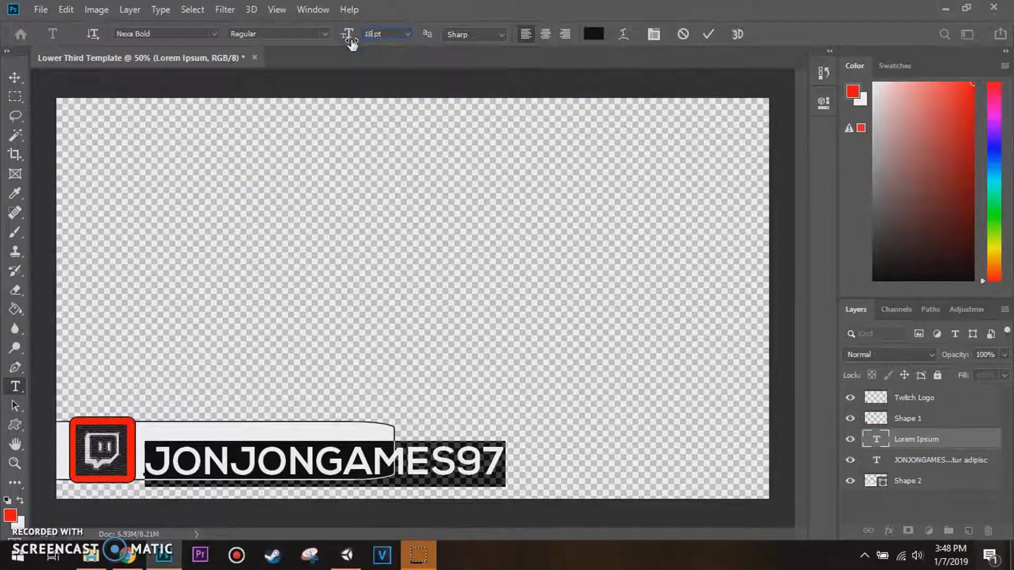
{"action": "type", "text": "18"}
{"action": "key", "text": "Return"}
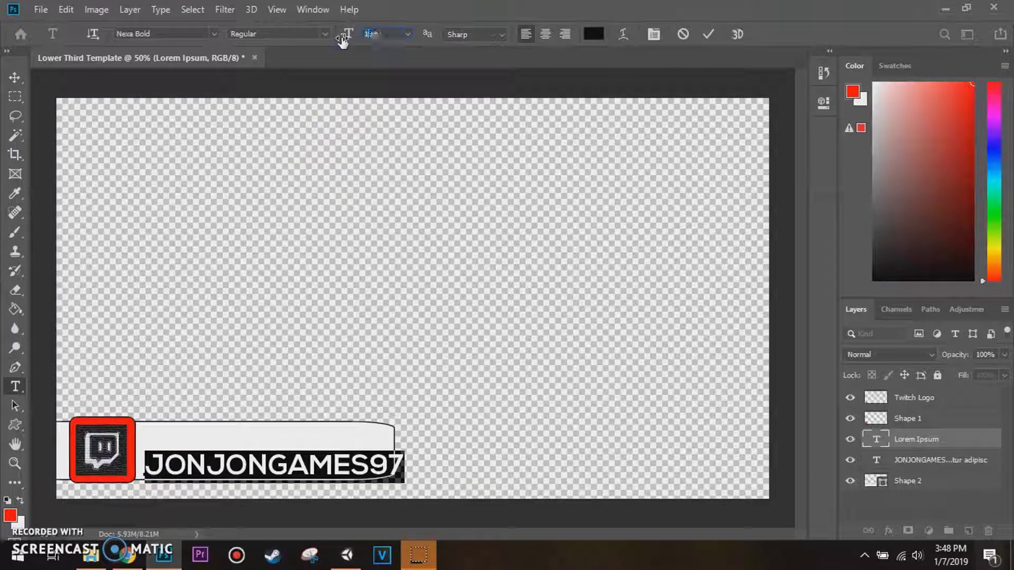
{"action": "type", "text": "14"}
{"action": "key", "text": "Return"}
Move the JONJONGAMES97 text up to the white bar's vertical middle, scale it up slightly and nudge it towards the red square.
{"action": "left_click", "coordinate": [15, 78]}
{"action": "left_click_drag", "start_coordinate": [189, 463], "coordinate": [199, 450]}
{"action": "key", "text": "ctrl+t"}
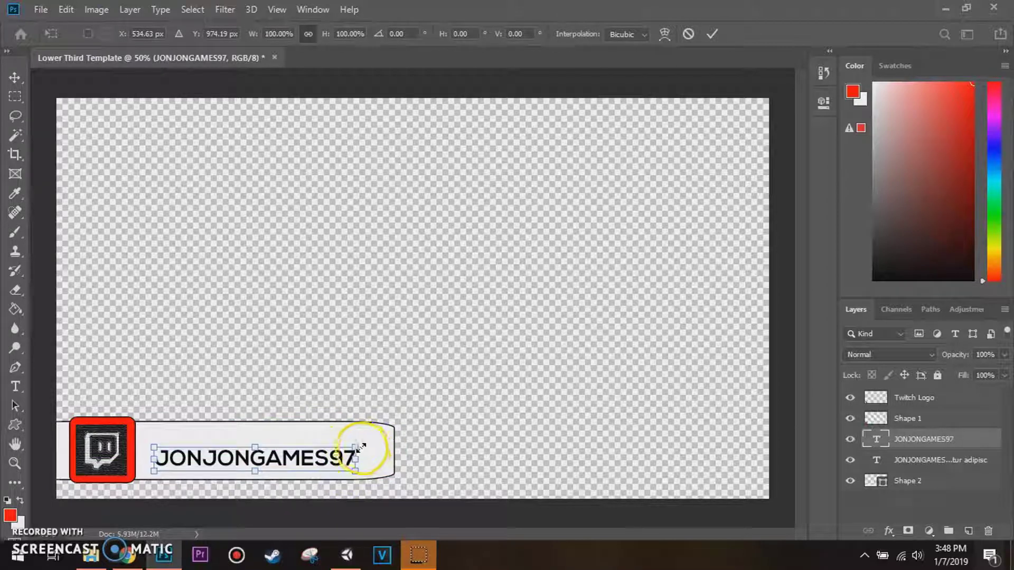
{"action": "left_click_drag", "start_coordinate": [360, 448], "coordinate": [376, 440]}
{"action": "key", "text": "Return"}
{"action": "left_click_drag", "start_coordinate": [285, 453], "coordinate": [279, 453]}
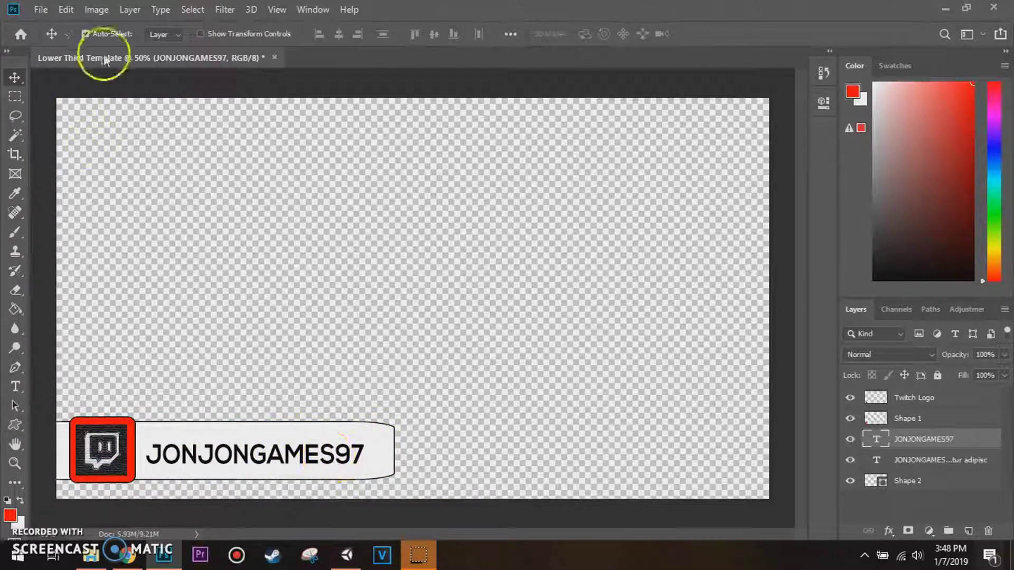
Save a PNG copy of the document as Lower Third Template on the Desktop.
{"action": "left_click", "coordinate": [41, 10]}
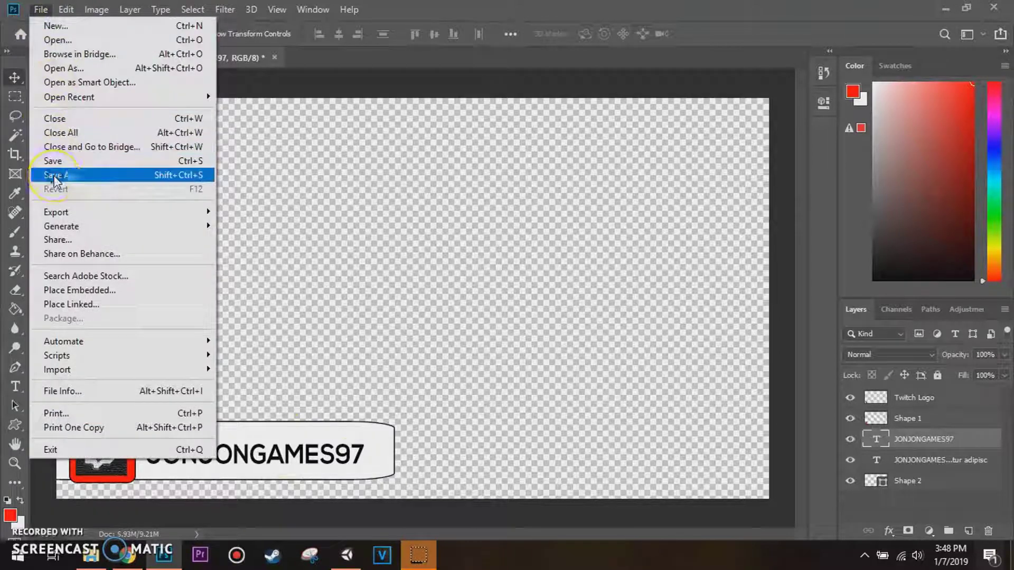
{"action": "left_click", "coordinate": [54, 177]}
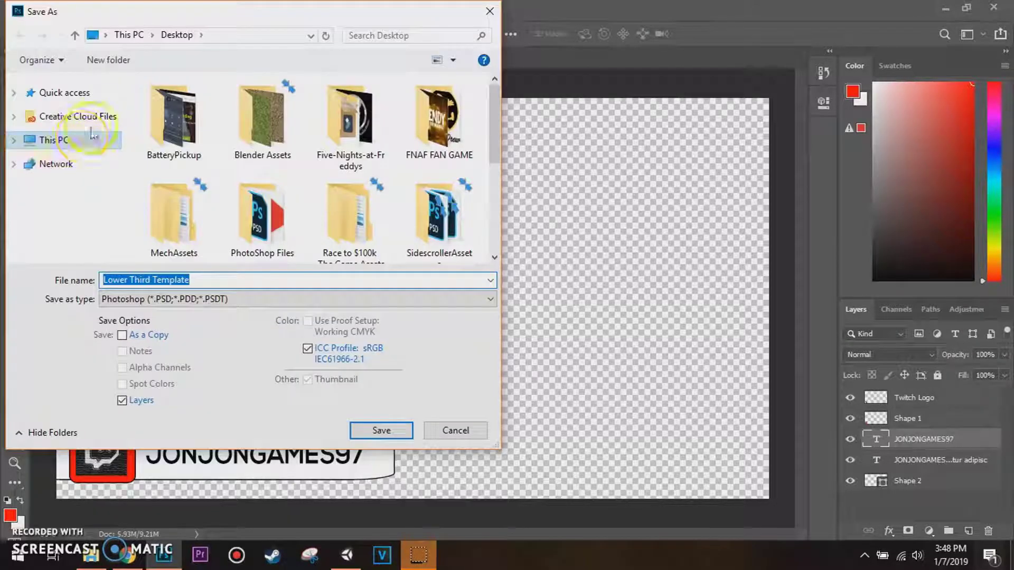
{"action": "left_click", "coordinate": [204, 299]}
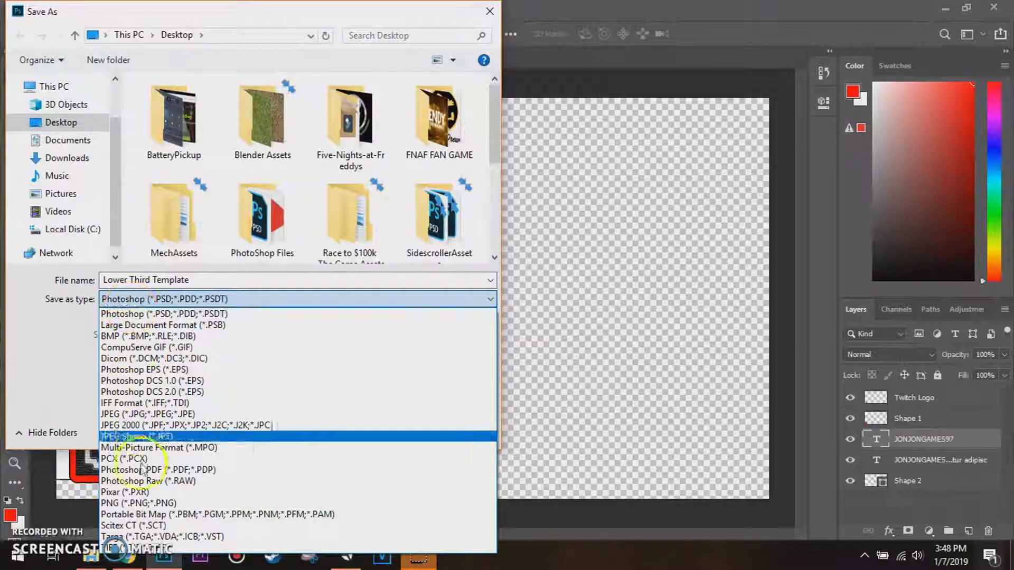
{"action": "left_click", "coordinate": [136, 503]}
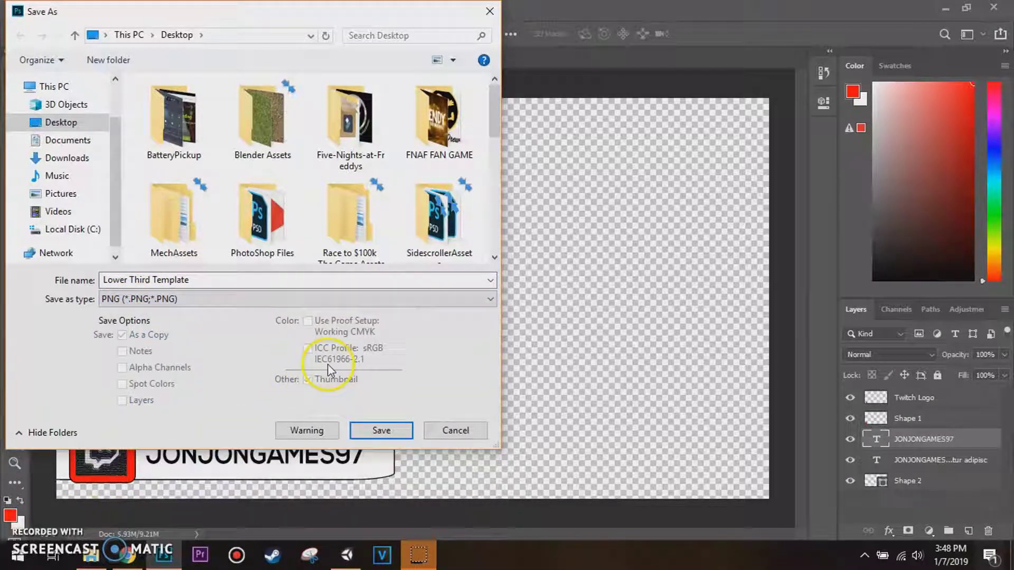
{"action": "left_click", "coordinate": [390, 430]}
{"action": "left_click", "coordinate": [596, 154]}
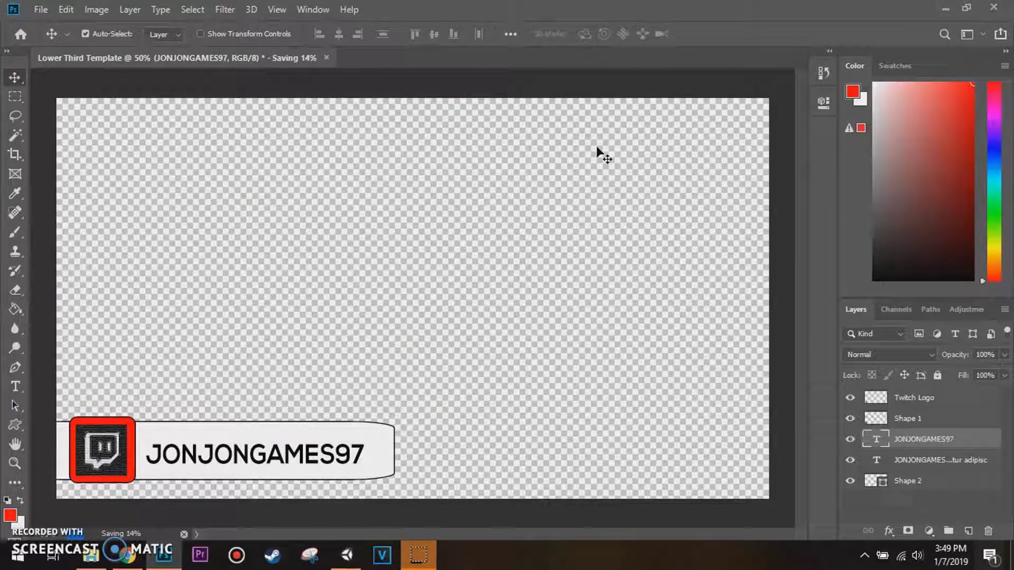